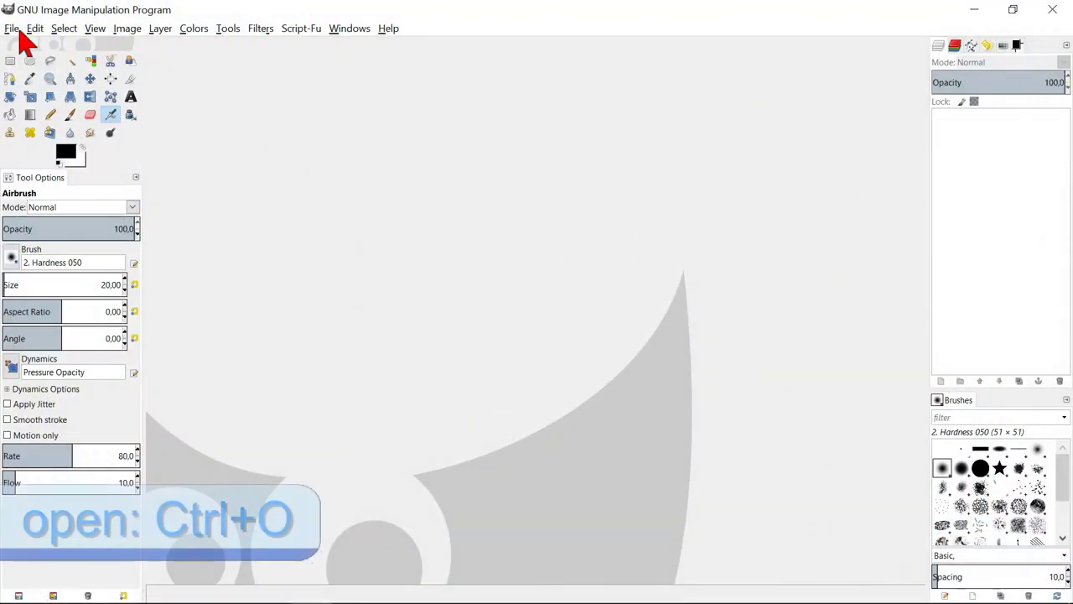
Open 'tu 14 city by night.jpg' from the Royalty Free afbeeldingen folder.
click(13, 29)
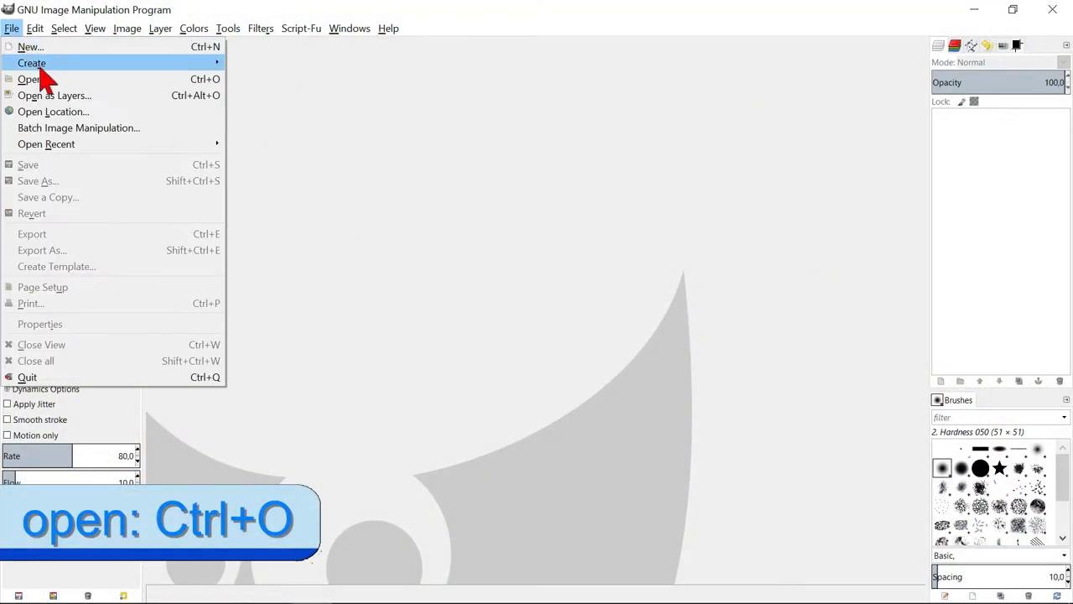
click(62, 83)
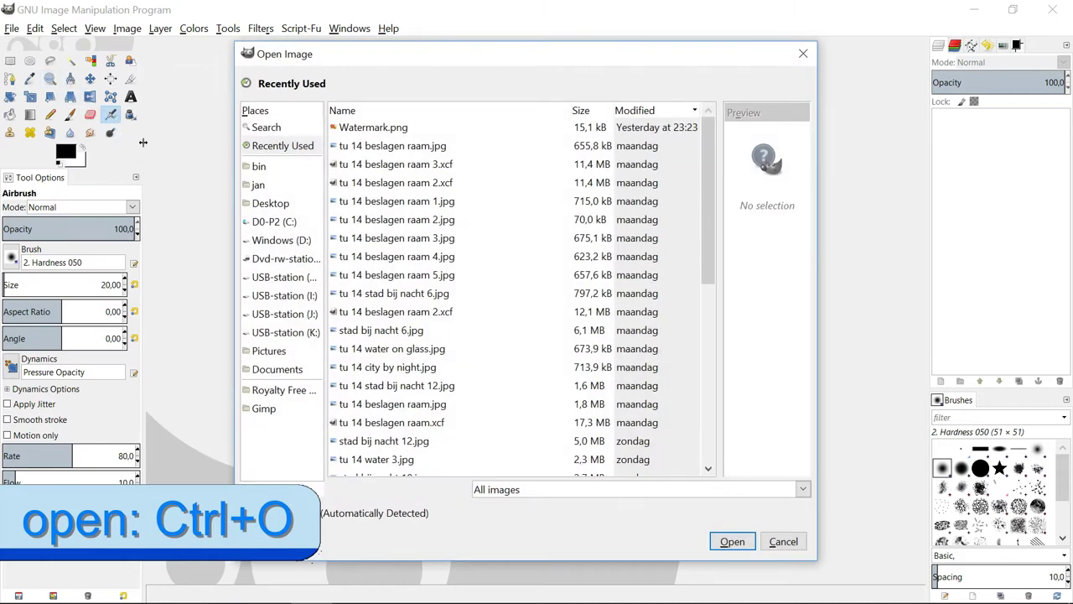
click(298, 401)
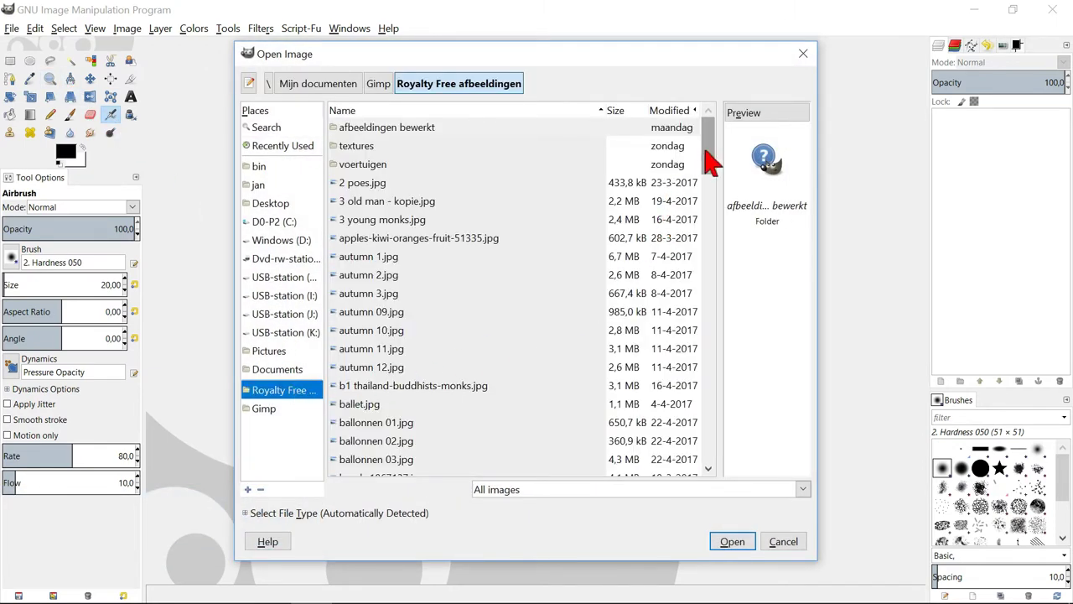
drag(710, 219, 710, 394)
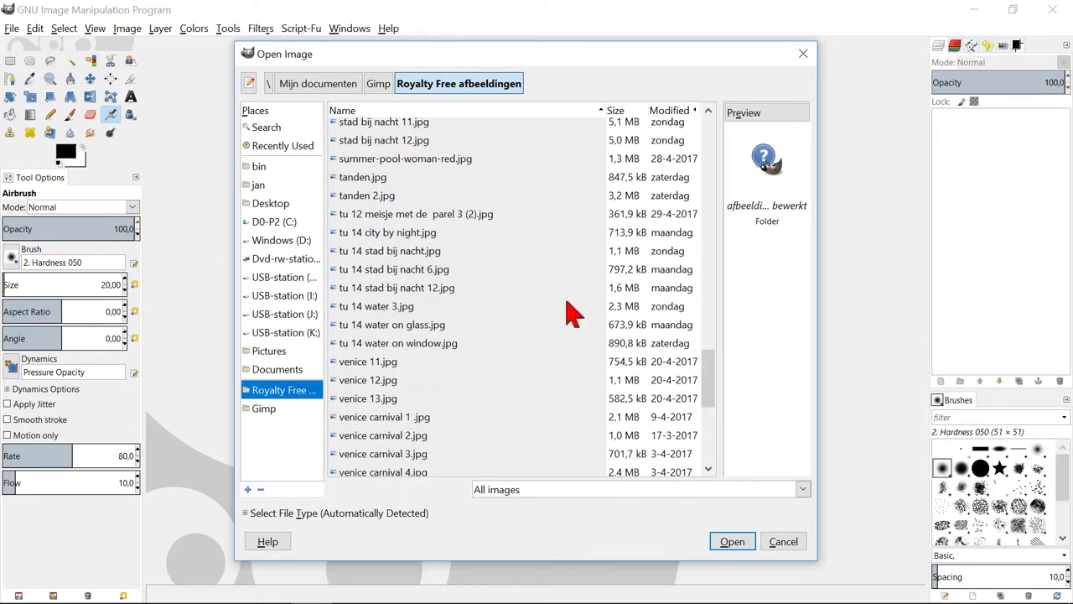
double_click(408, 233)
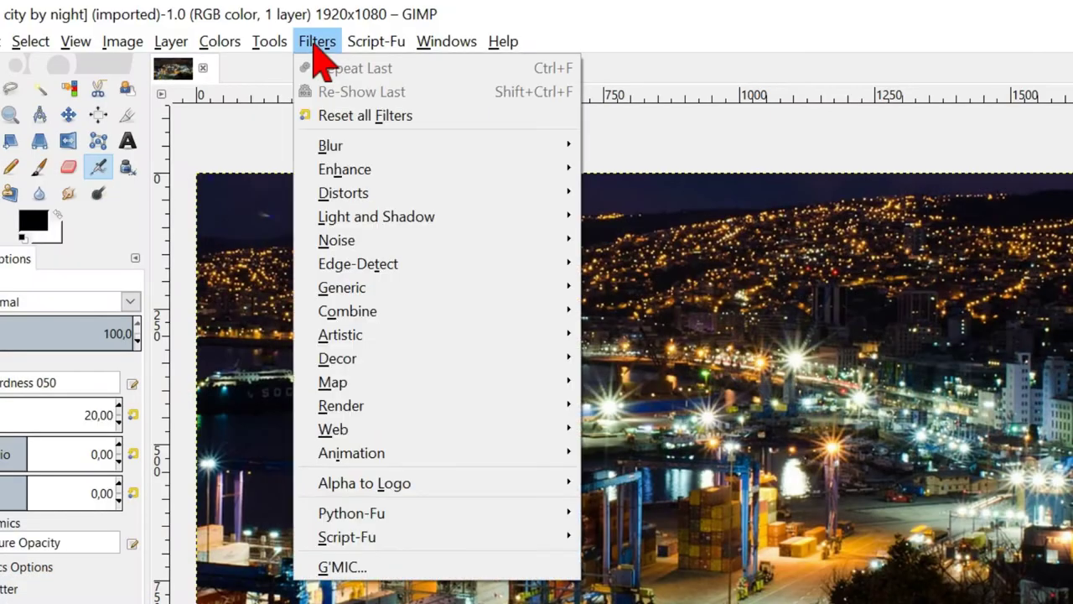
Bring up the Gaussian Blur filter and enter a horizontal radius of 10.
mouse_move(555, 156)
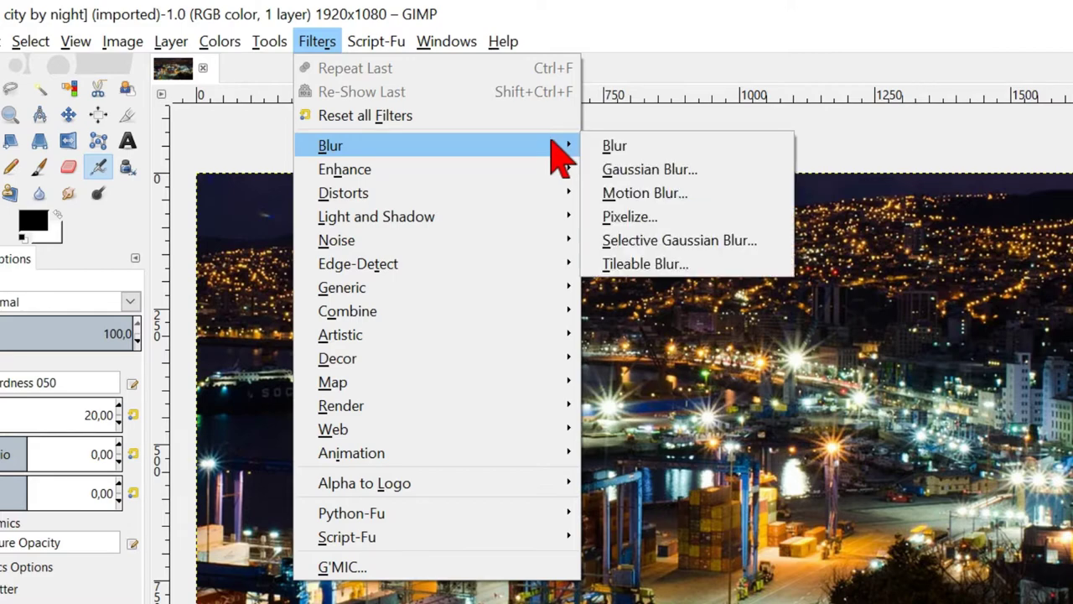
click(641, 171)
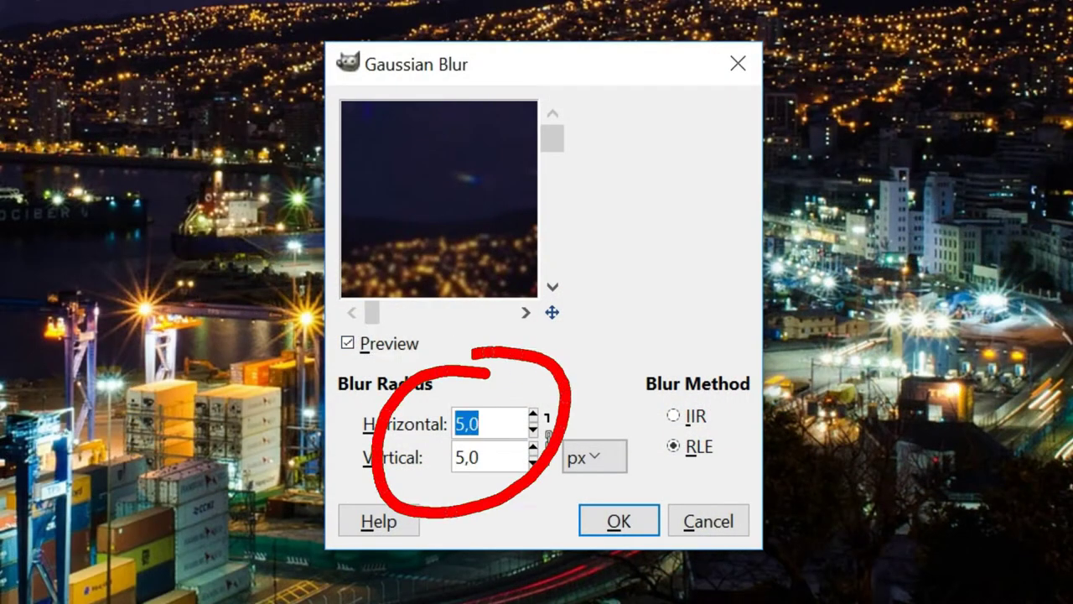
text(10)
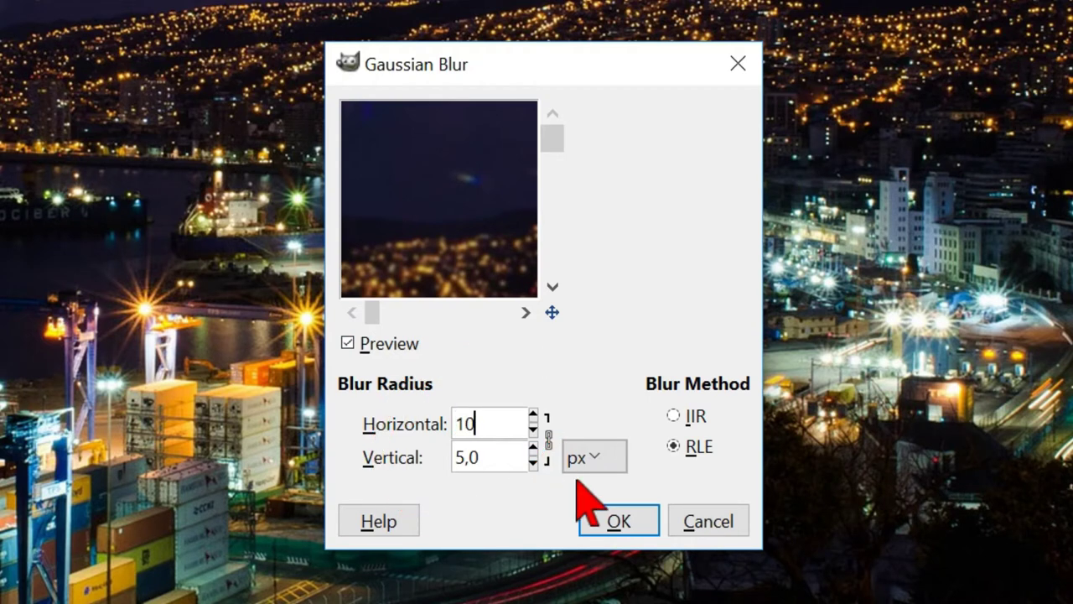
Apply the radius-10 blur, then add 'tu 14 water on glass.jpg' as a new layer above.
click(616, 522)
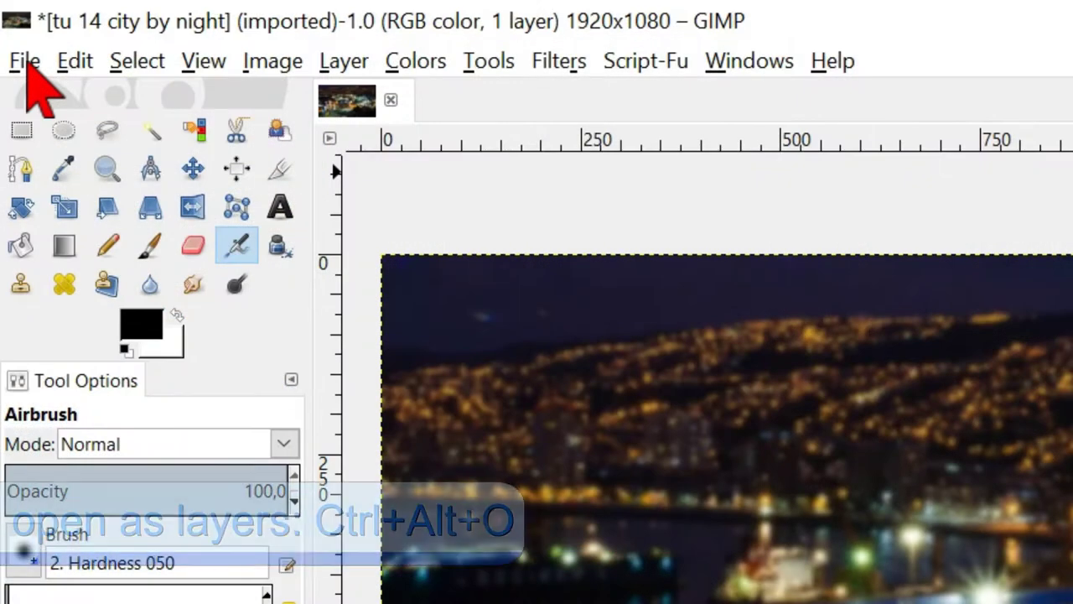
click(25, 61)
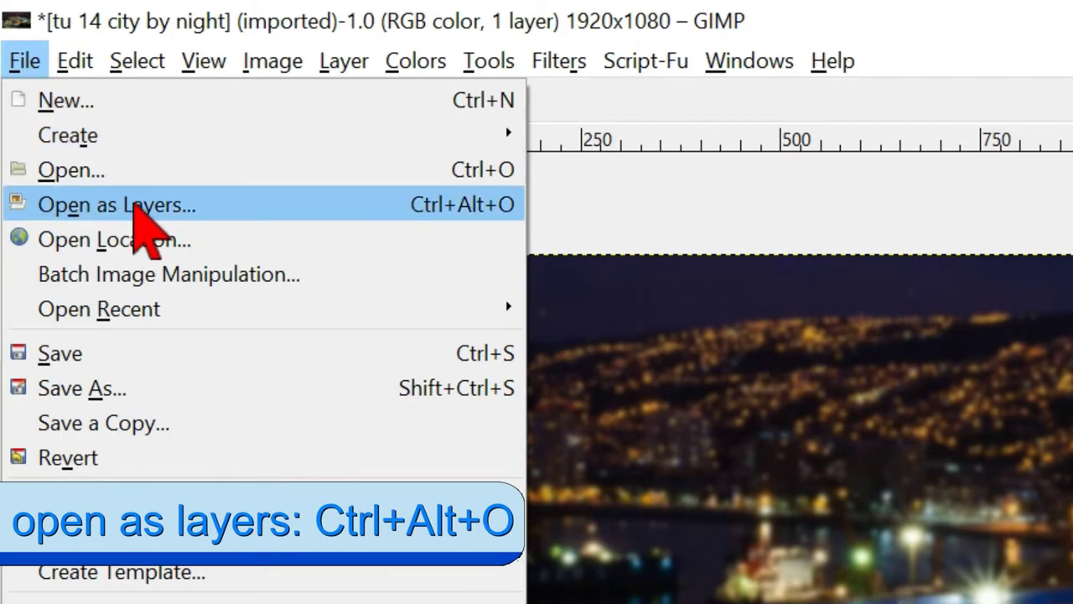
click(133, 204)
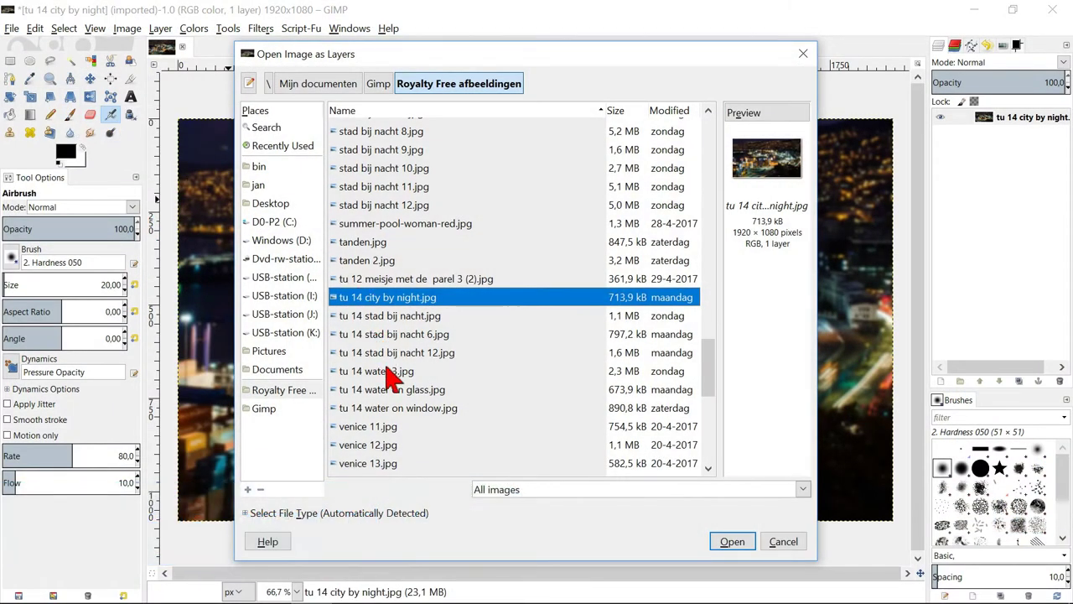
double_click(394, 390)
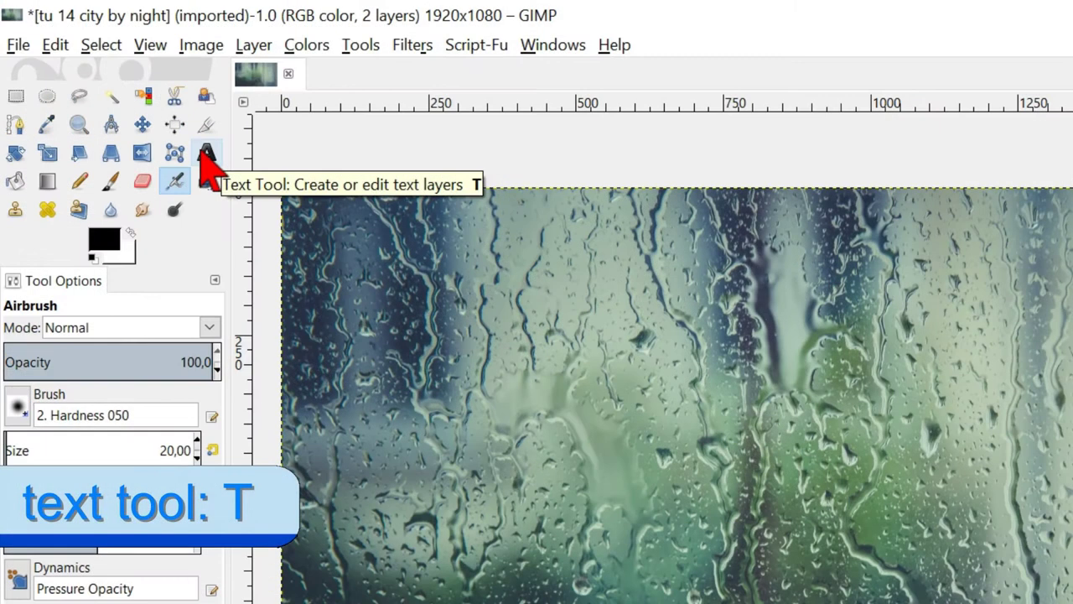
Set the Text tool font to Segoe Script Bold and the size to 500 px.
click(130, 97)
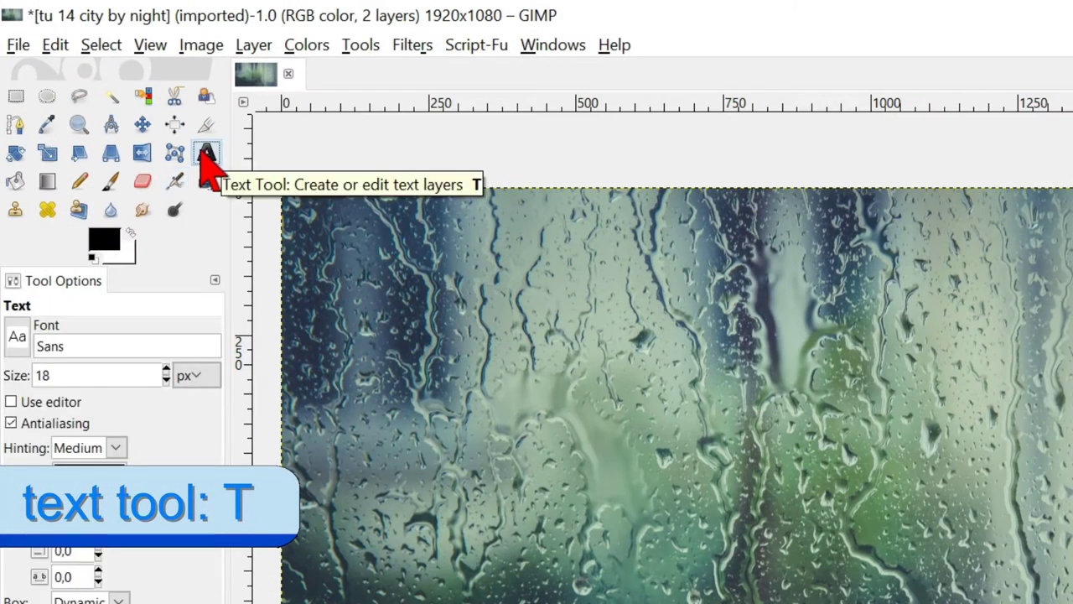
click(109, 345)
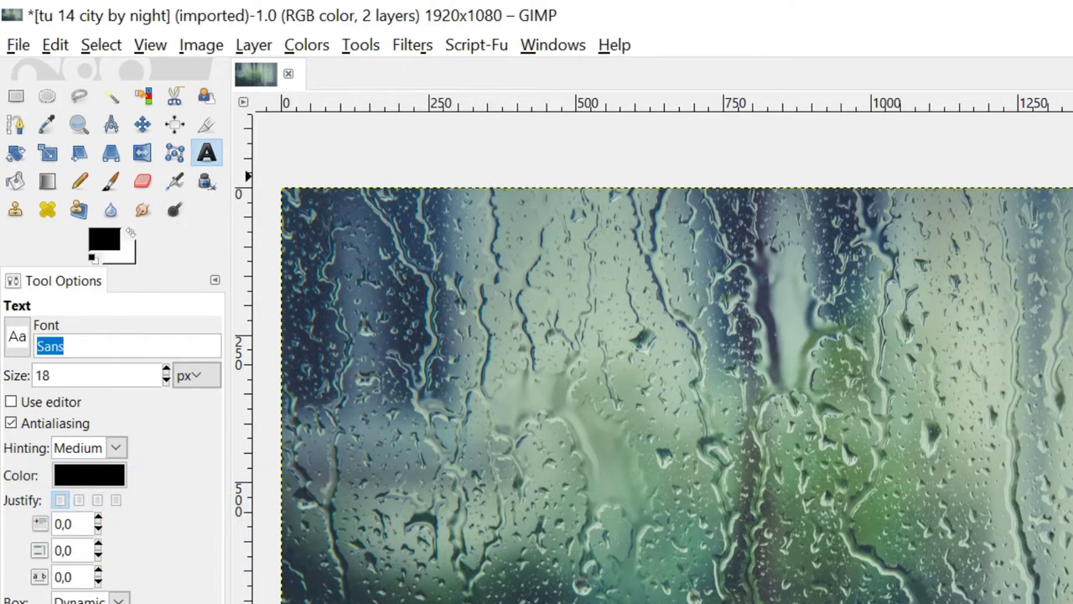
text(seg)
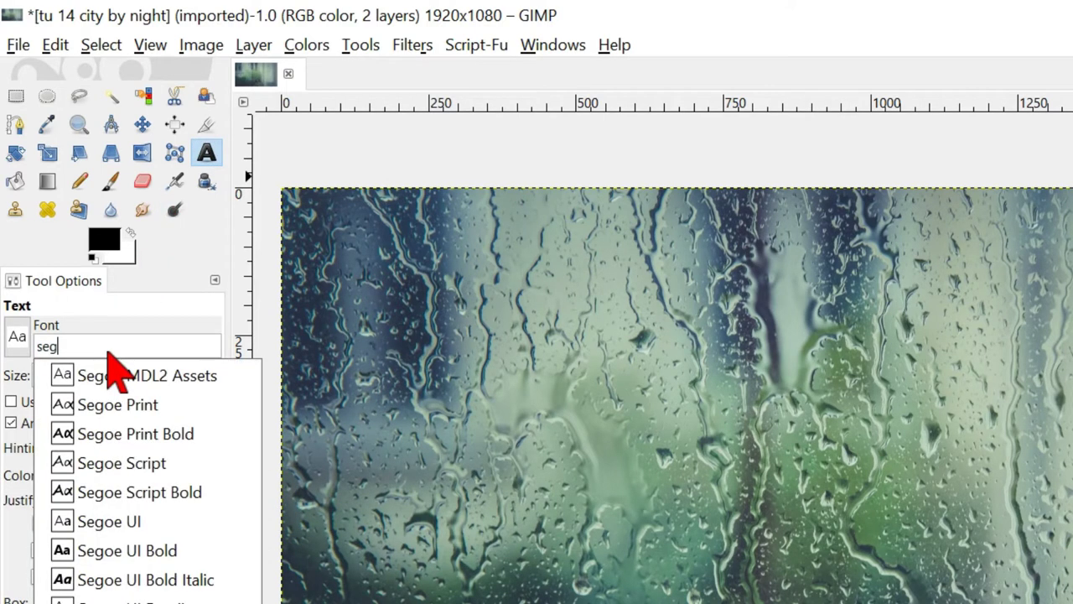
key(Down)
key(Down)
key(Down)
key(Down)
key(Down)
key(Down)
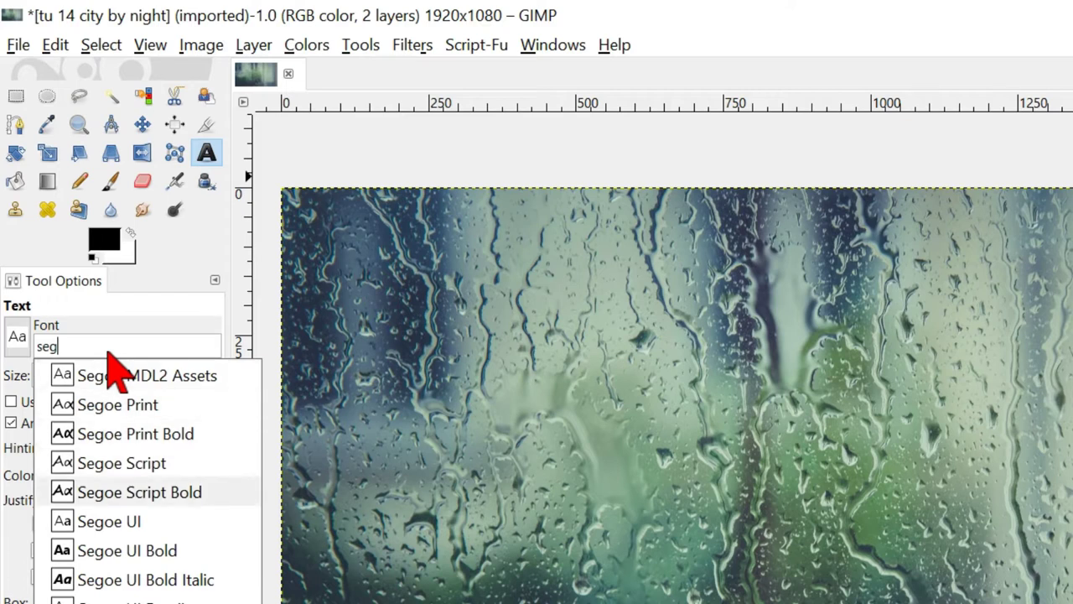
key(Up)
key(Return)
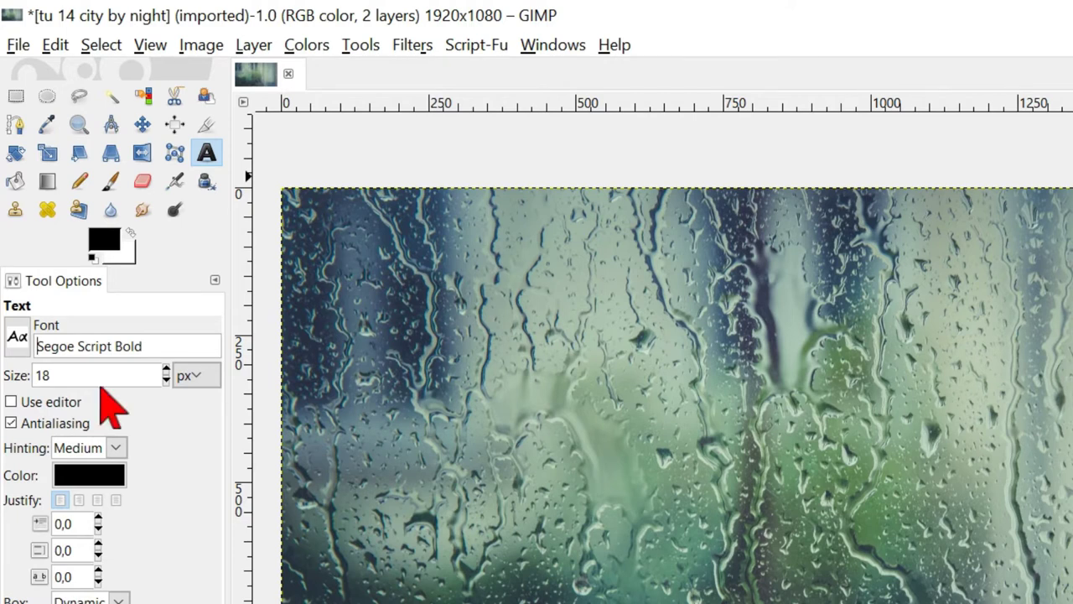
key(Tab)
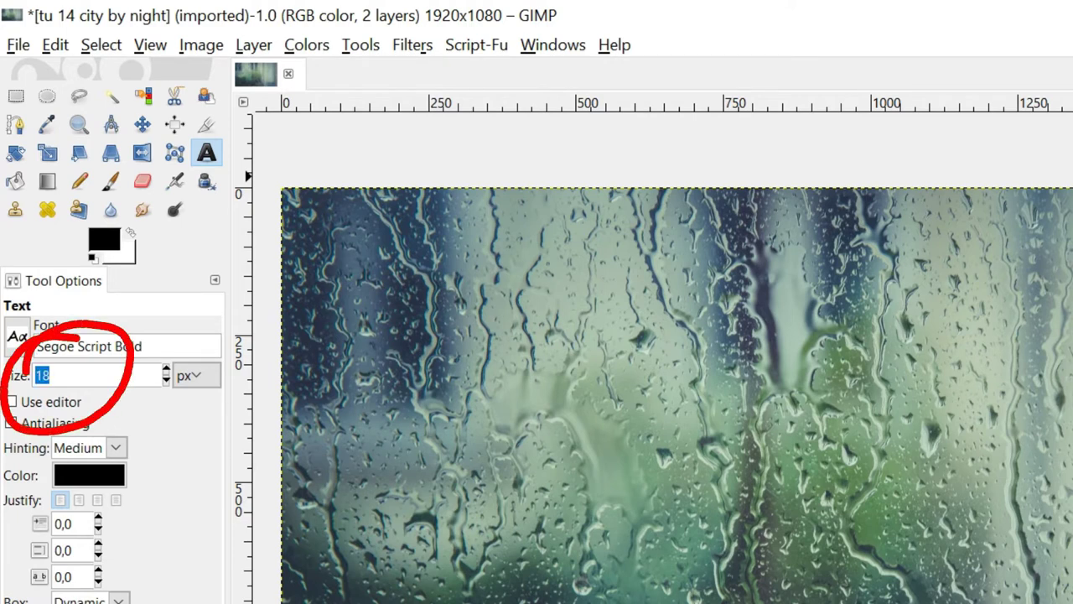
text(500)
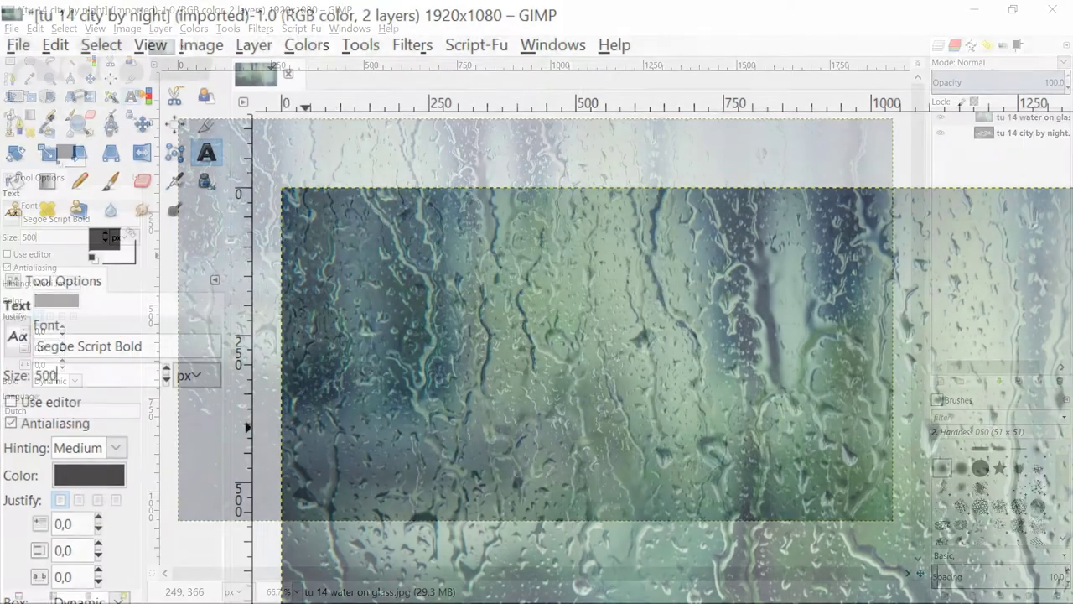
Write 'Hello!' on the rain image and scroll the font choice back to Segoe Script Bold.
click(433, 405)
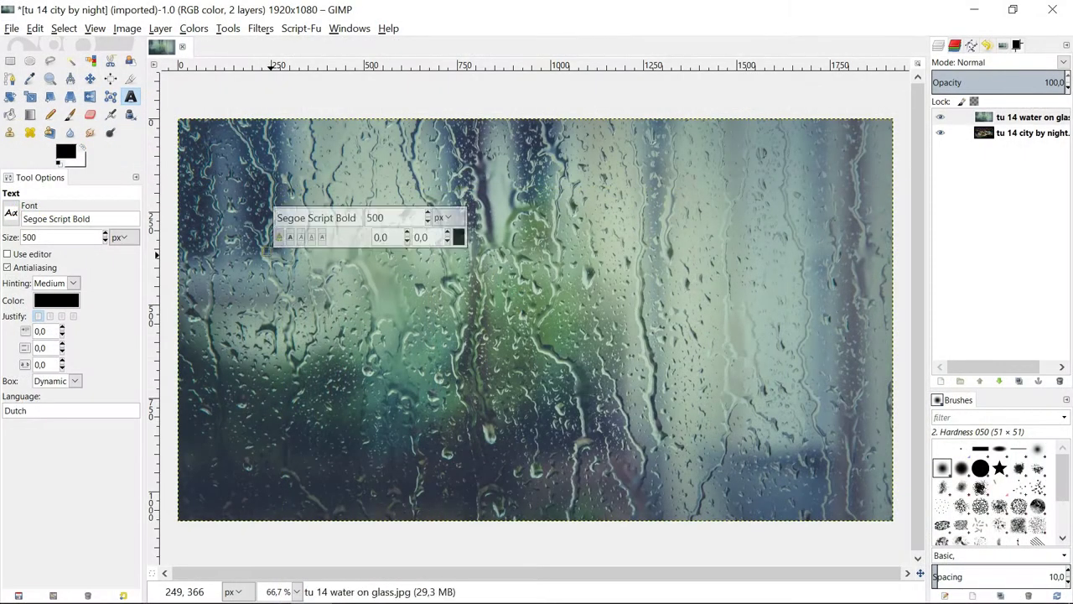
text(Hello)
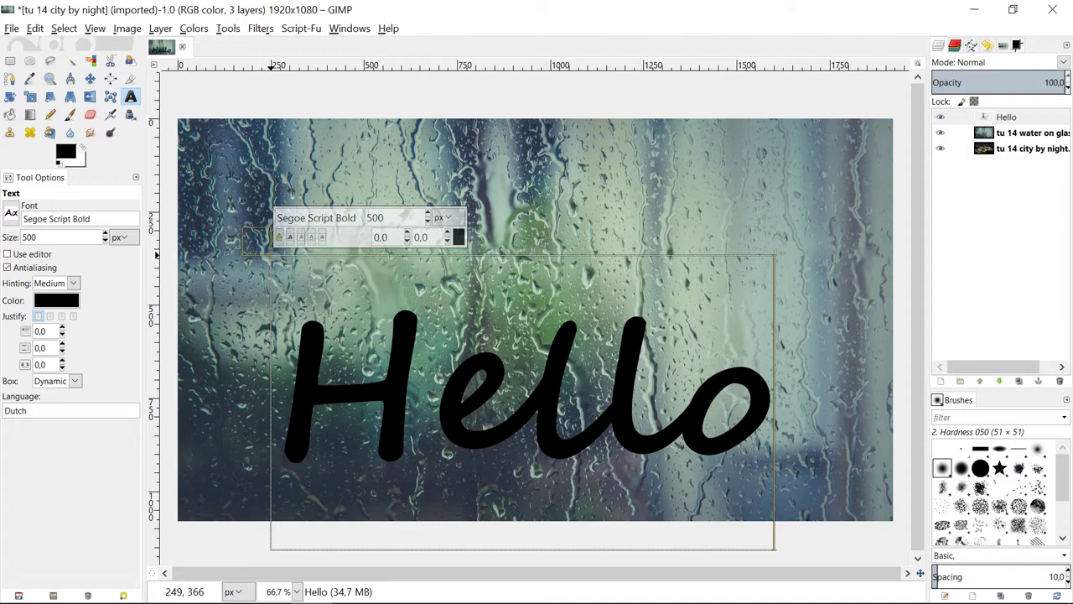
text(!)
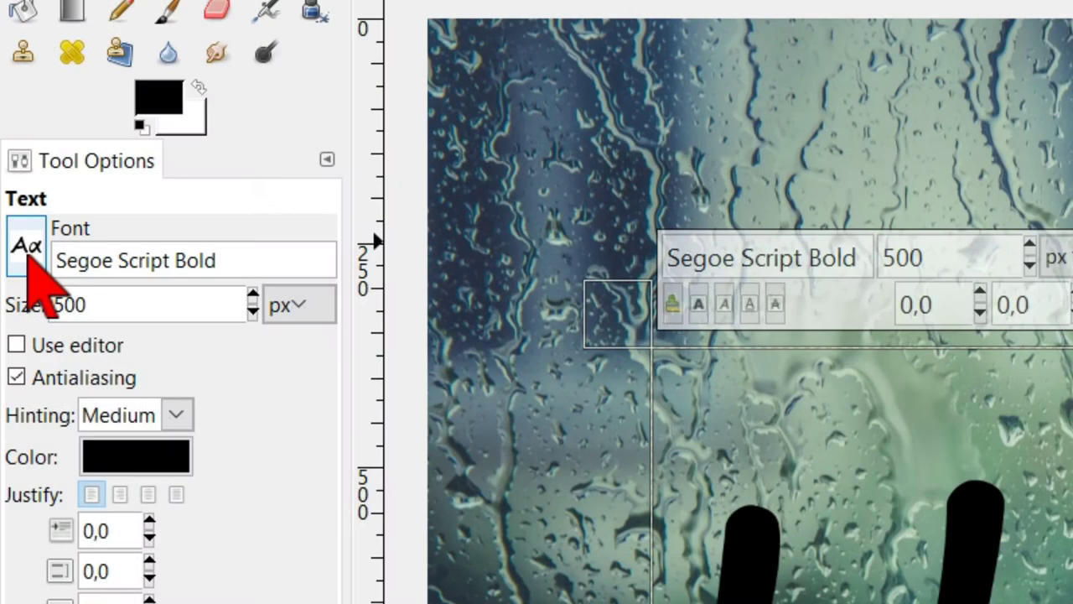
scroll(27, 251, down, 4)
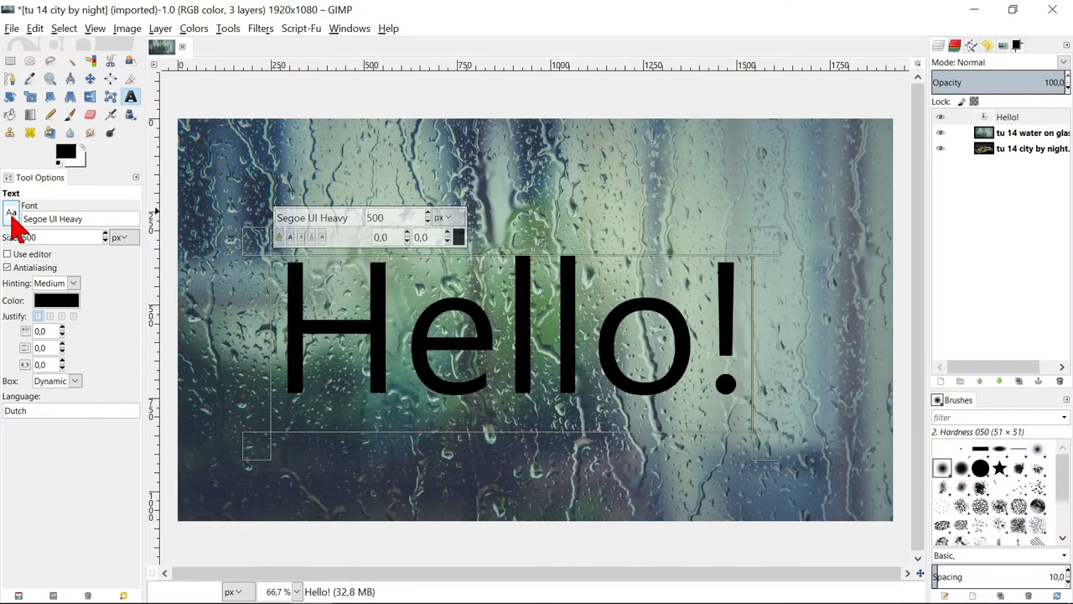
scroll(12, 220, down, 2)
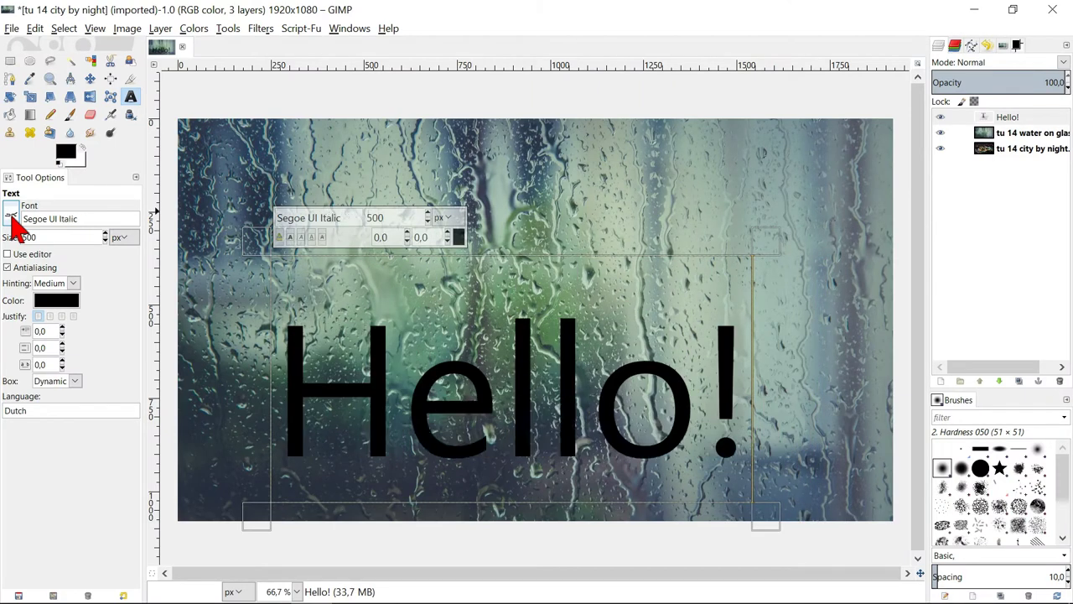
scroll(11, 219, down, 4)
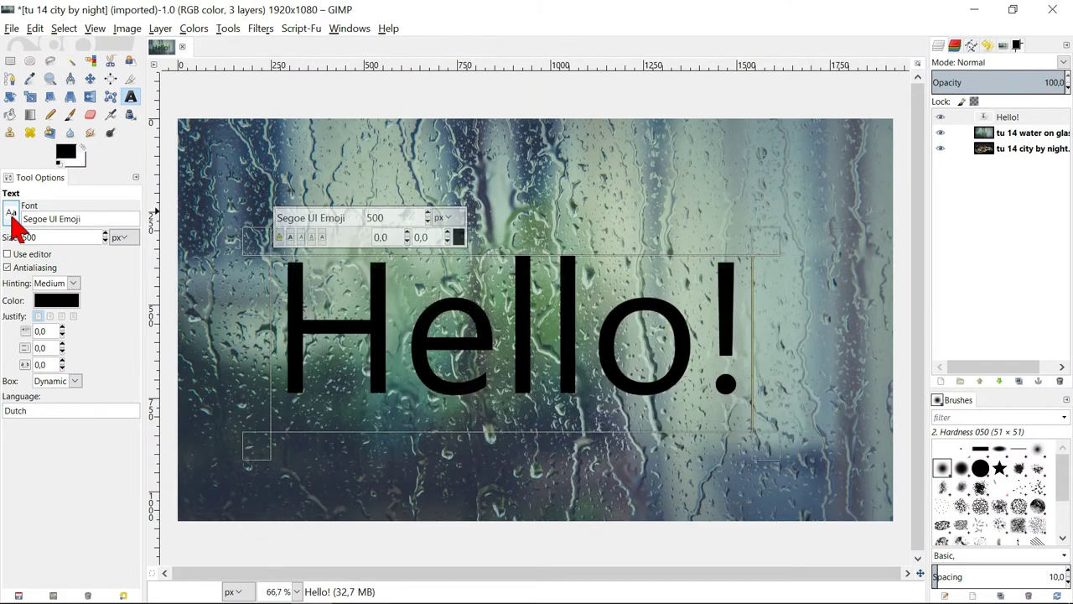
scroll(12, 220, up, 4)
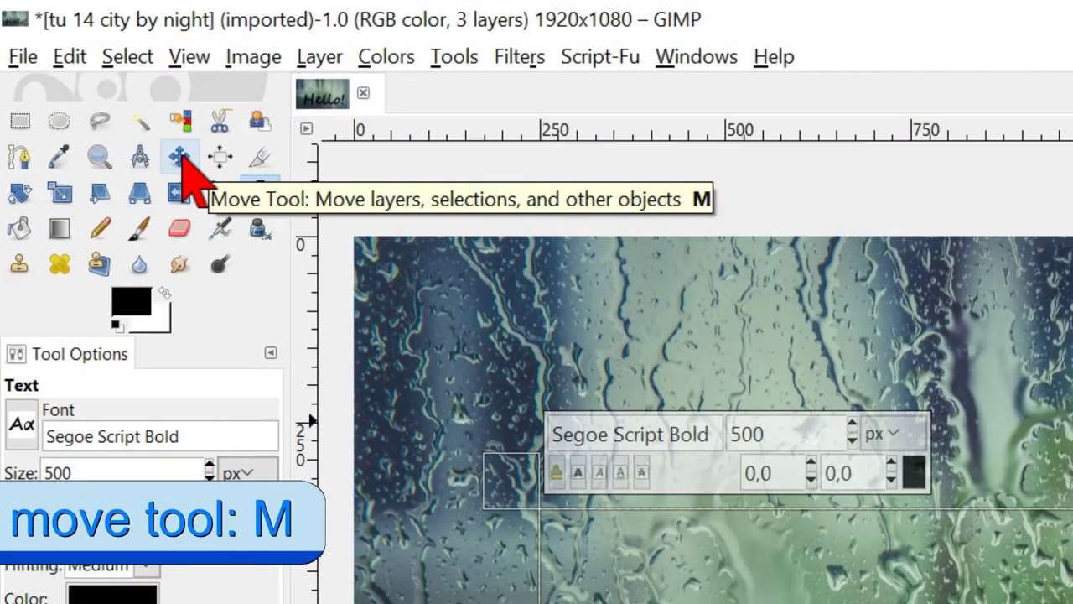
Move the Hello! text layer up and left, then lower it slightly.
click(180, 157)
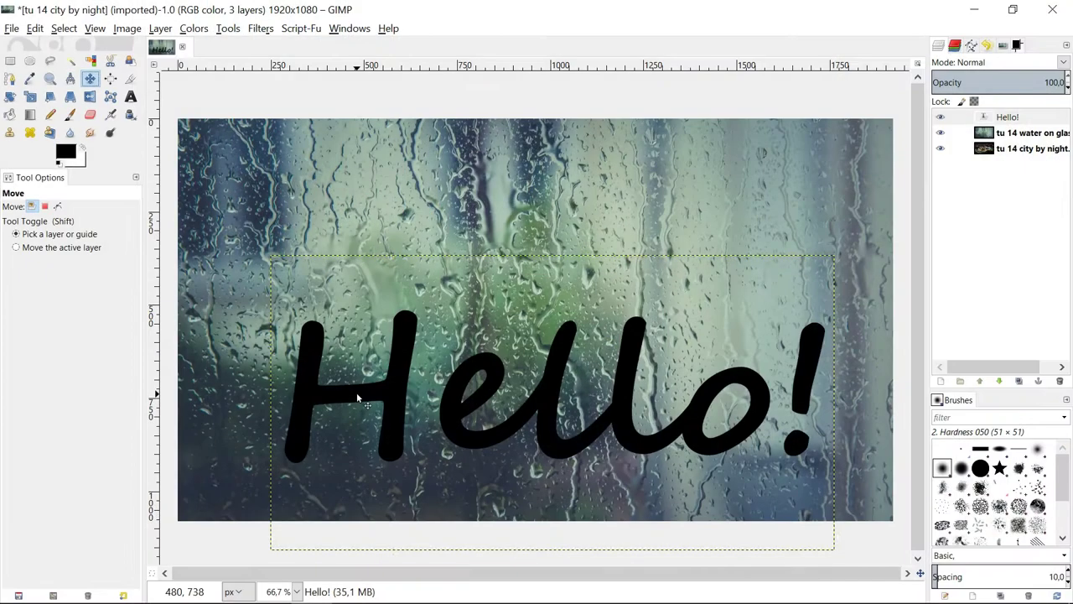
drag(577, 310, 474, 149)
drag(309, 321, 308, 331)
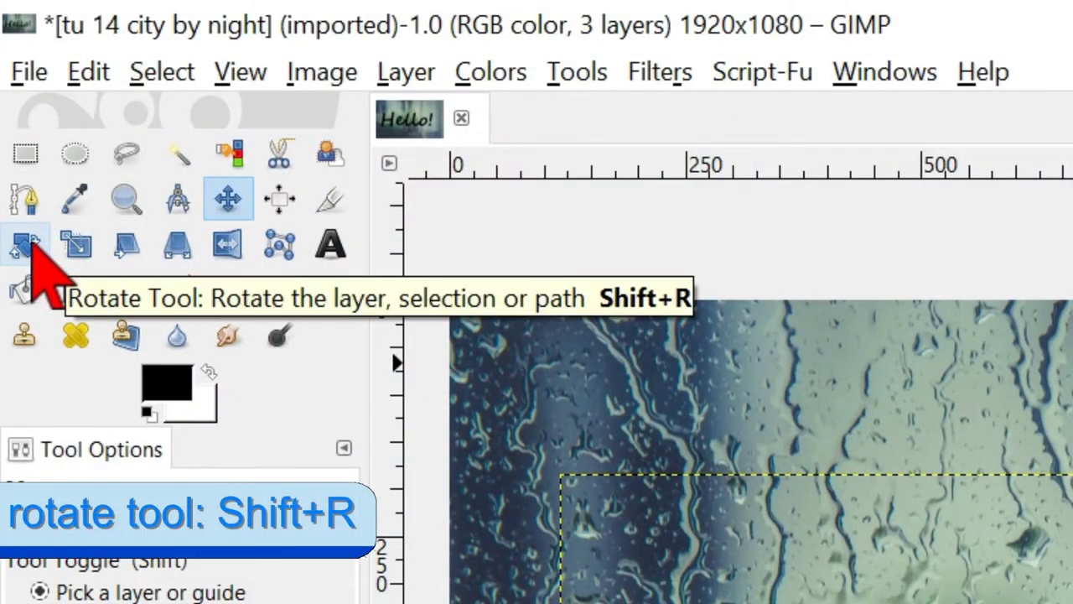
Rotate the Hello! layer by -13.37 degrees so it slants upward to the right.
click(25, 245)
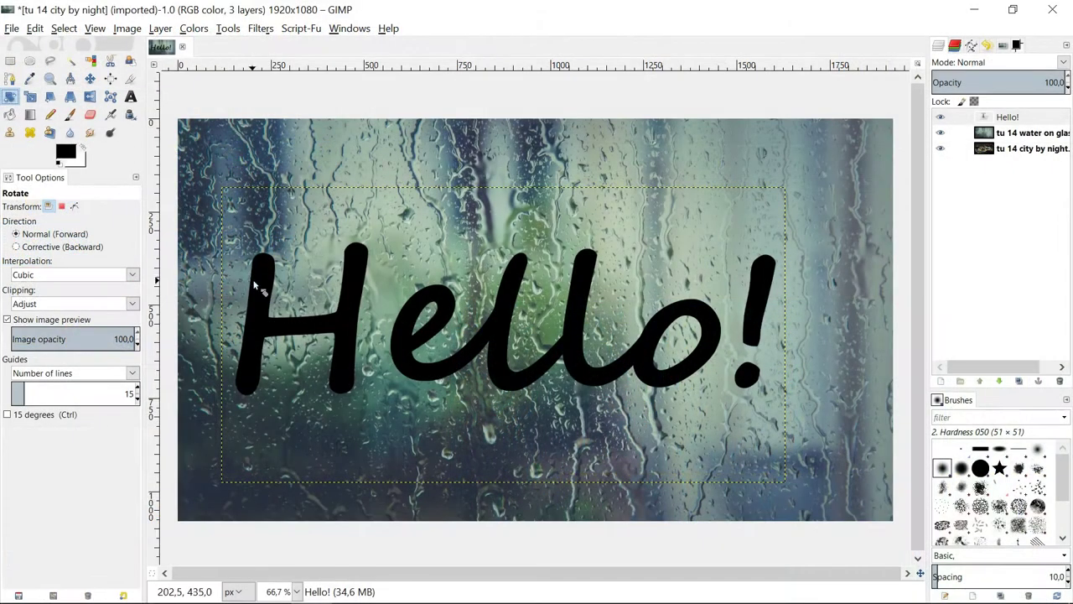
click(293, 293)
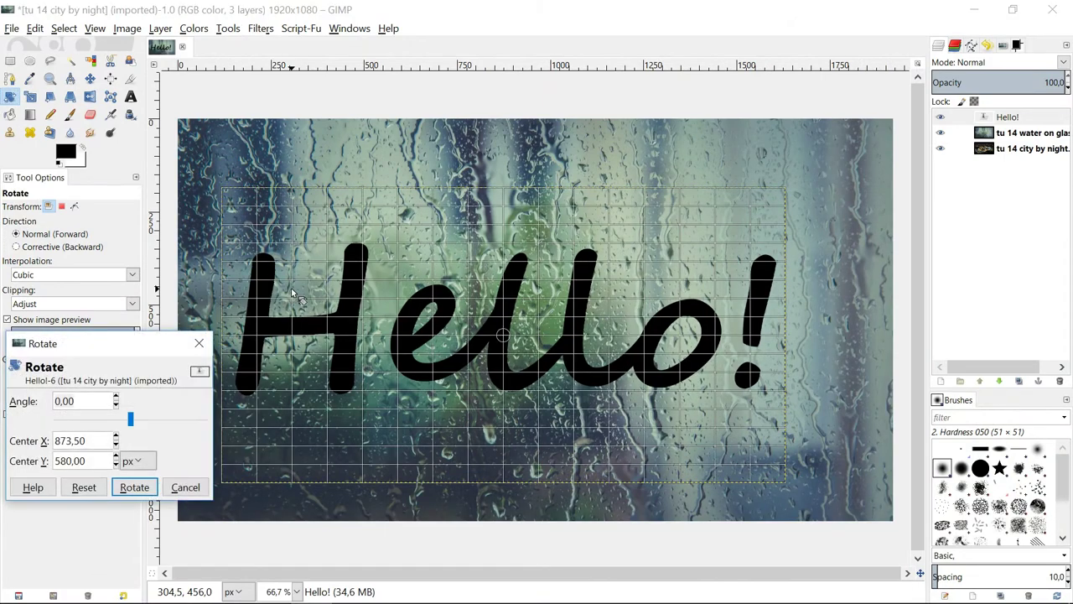
drag(293, 293, 286, 340)
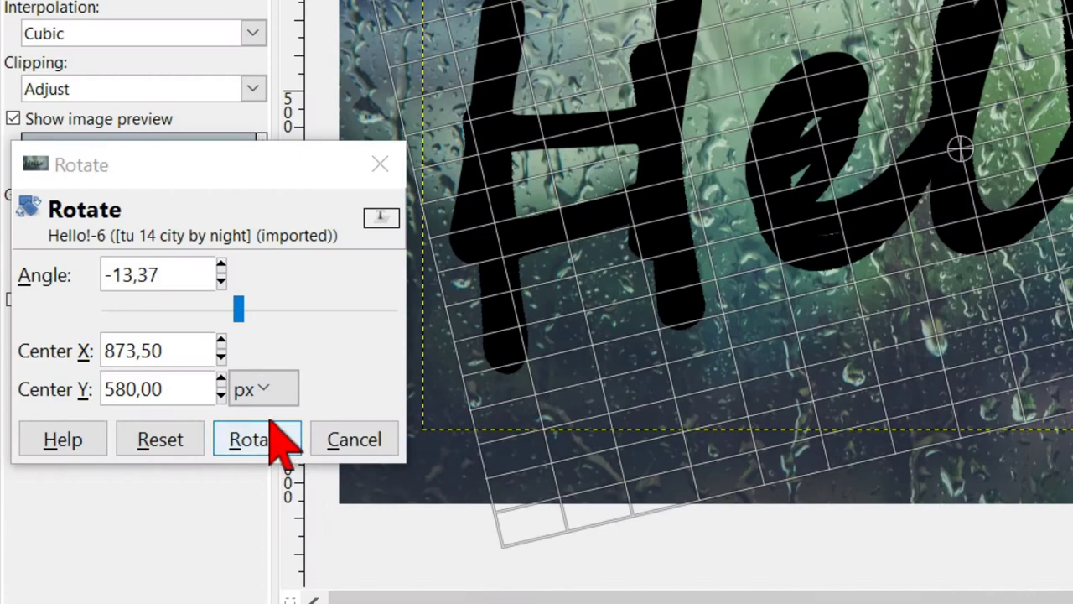
click(269, 426)
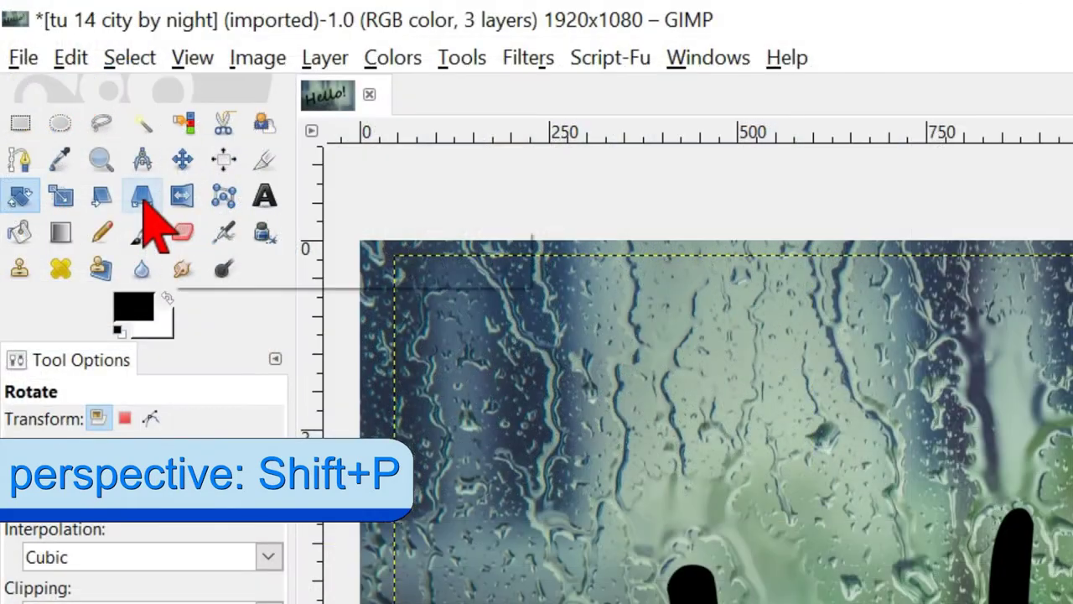
Warp the Hello! layer with Perspective to enlarge it across the glass, then nudge it right.
click(142, 198)
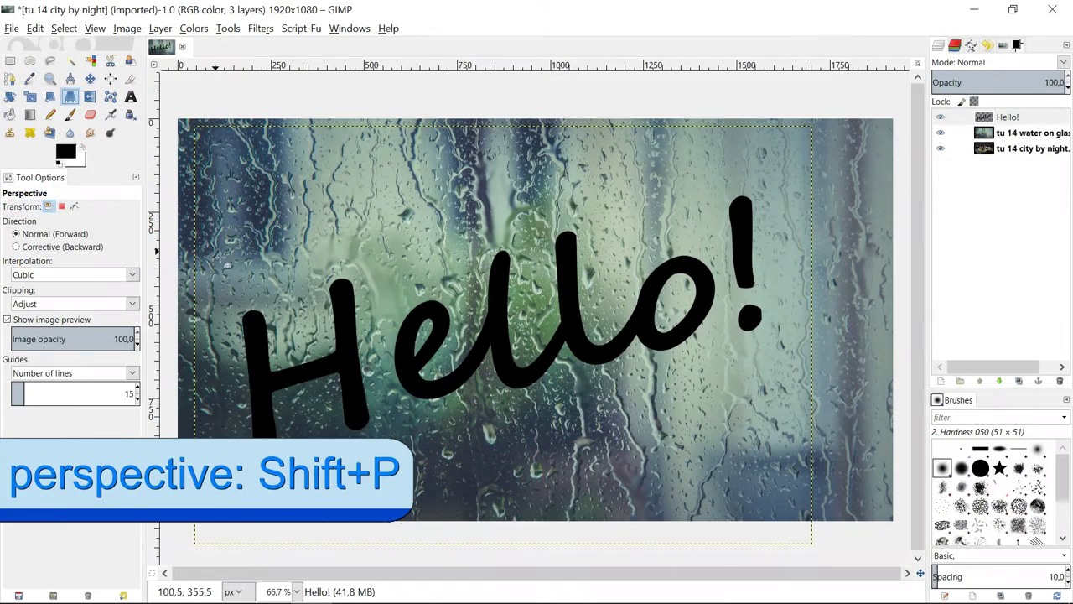
click(252, 317)
drag(252, 317, 261, 467)
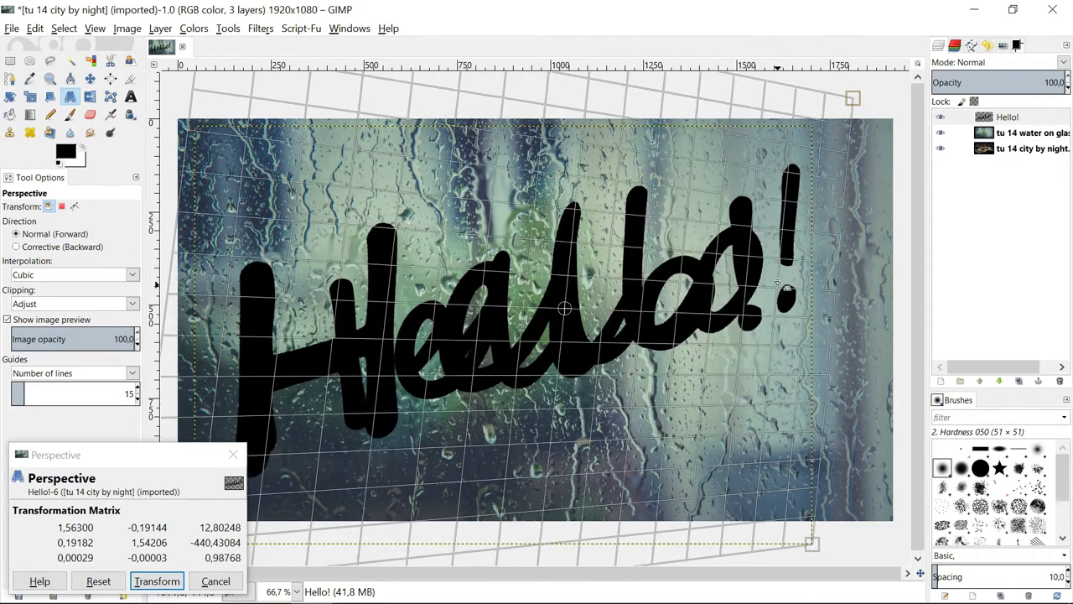
drag(712, 286, 763, 248)
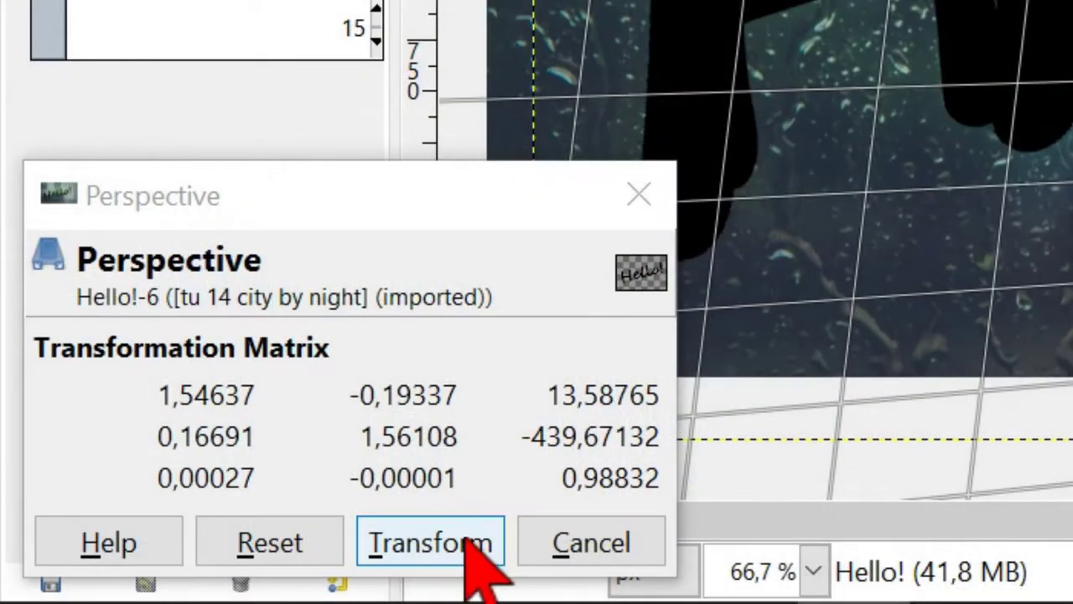
click(464, 549)
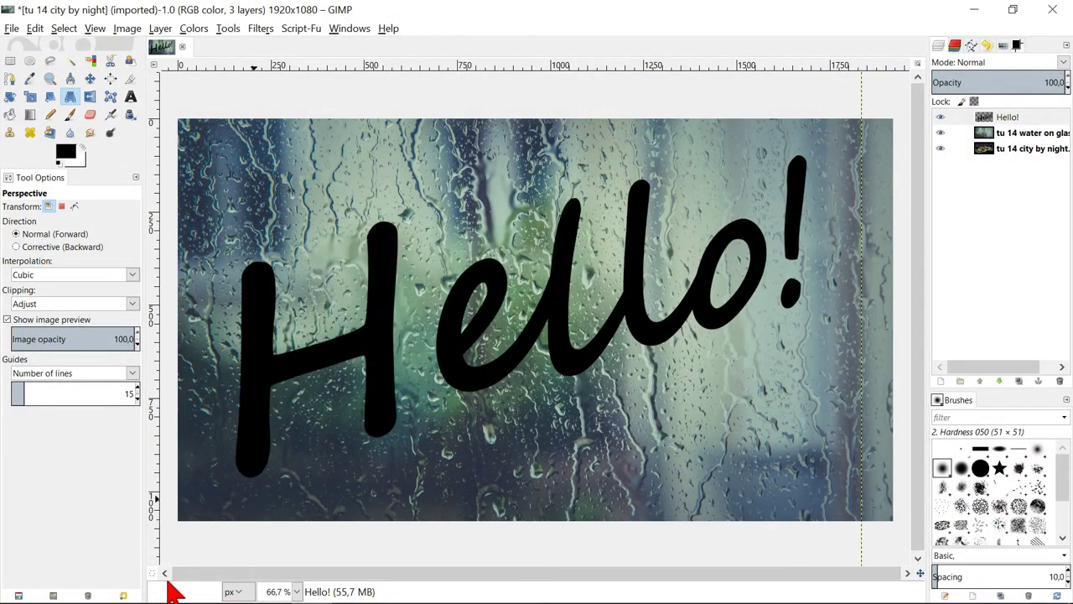
click(90, 78)
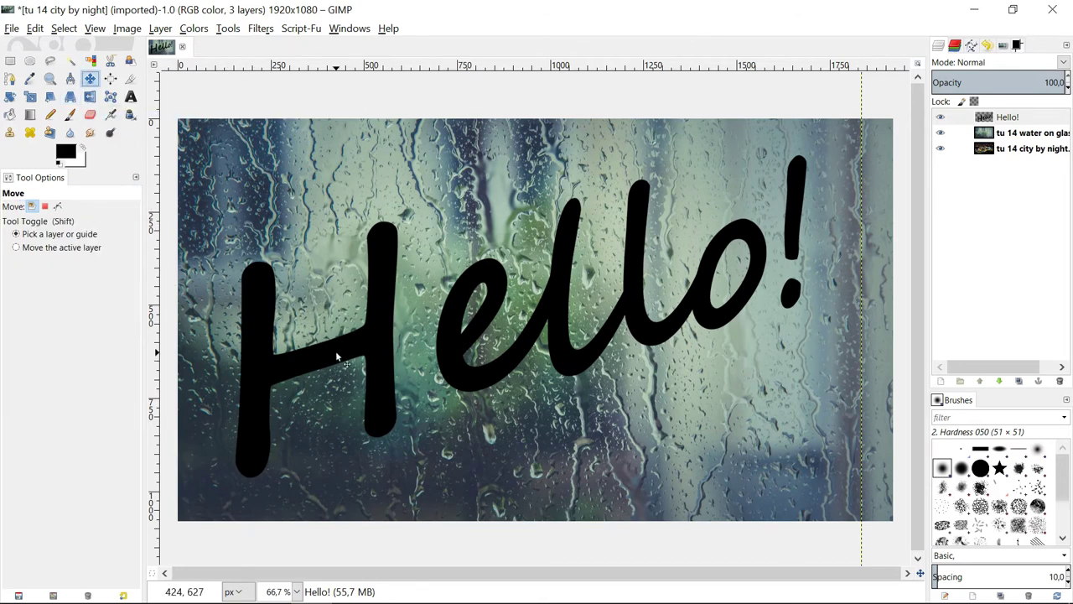
drag(338, 352, 355, 348)
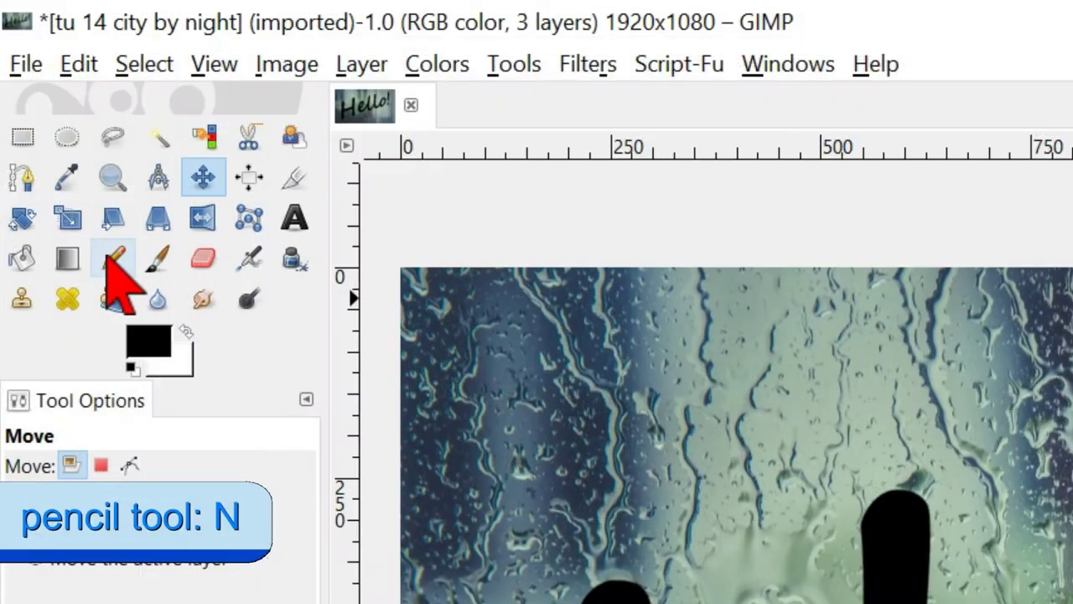
Pick the Pencil tool and zoom in on the Hello! letters for painting drips.
click(109, 258)
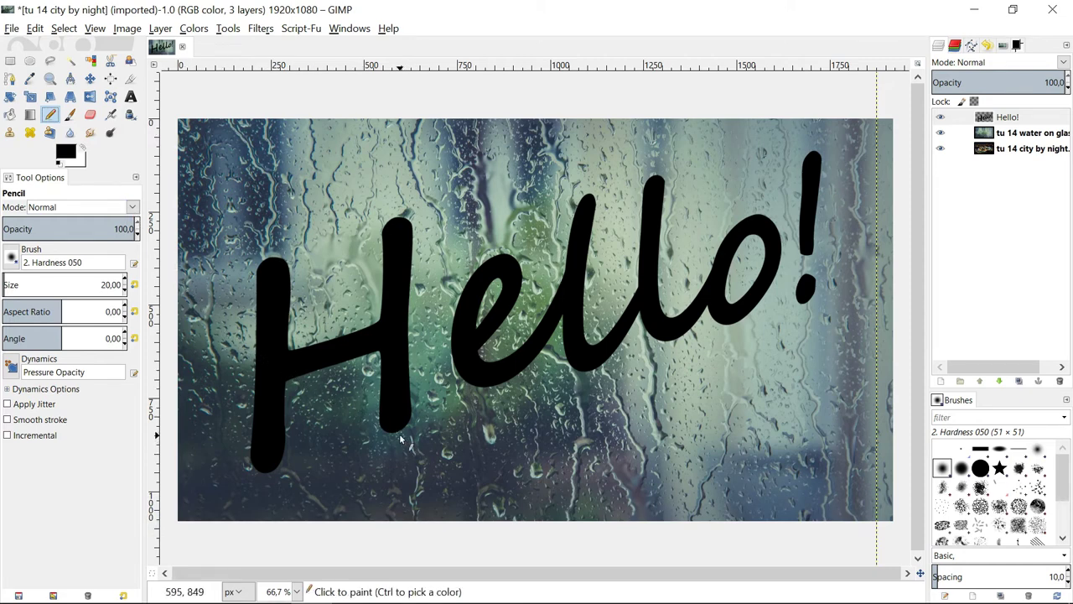
ctrl+scroll(401, 439, up, 1)
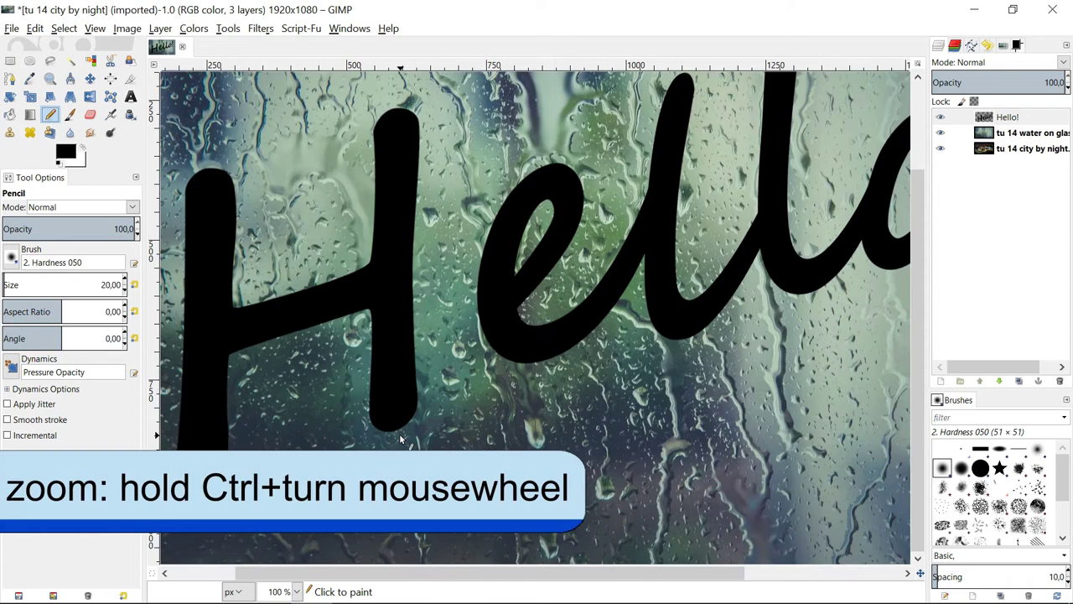
ctrl+scroll(401, 439, up, 1)
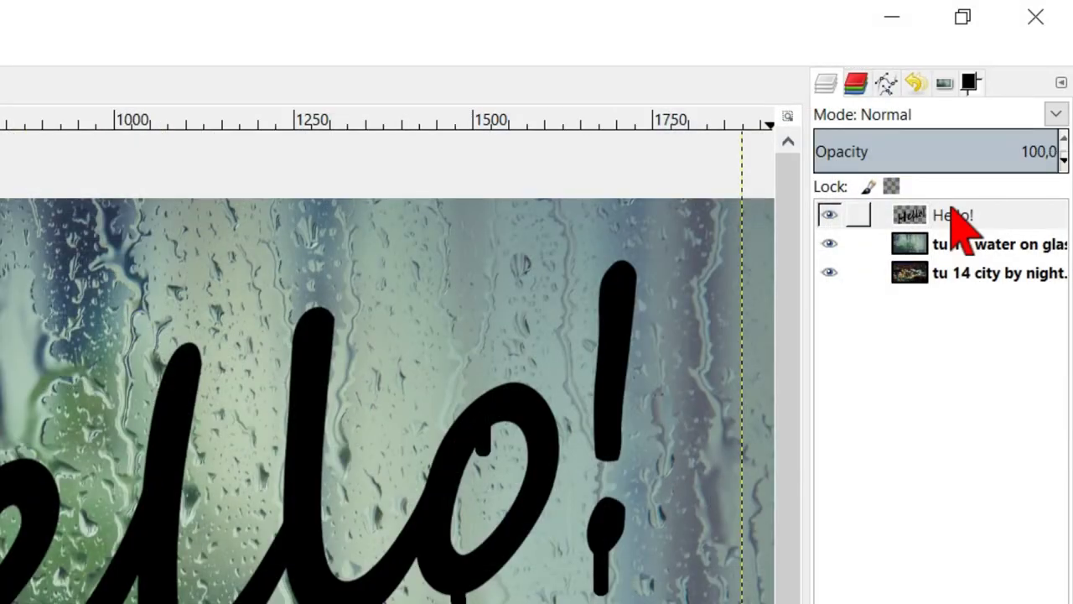
Merge Down the Hello! layer into the water on glass layer.
right_click(960, 228)
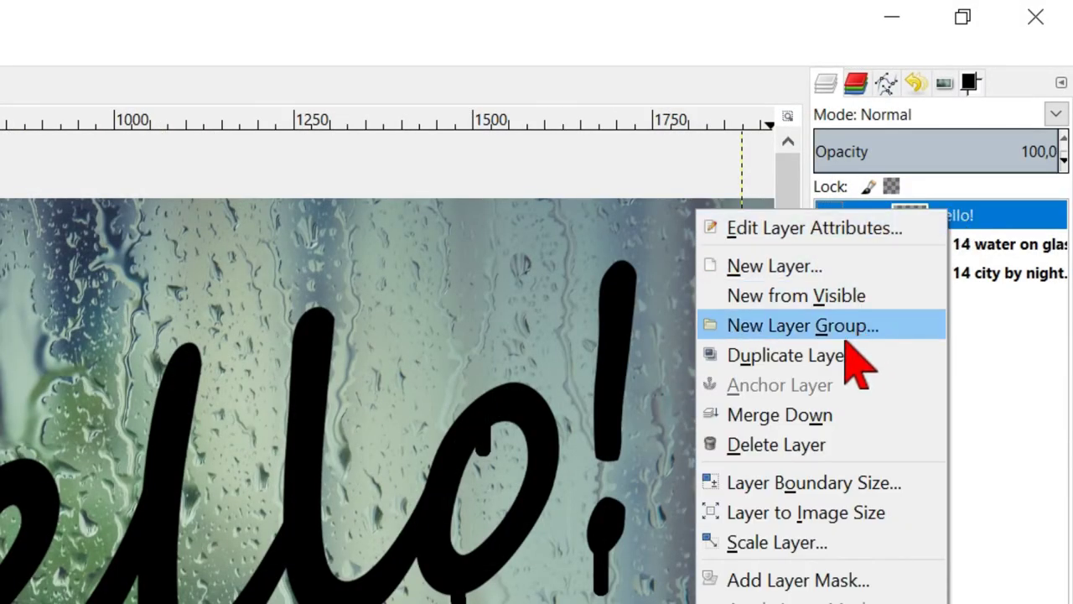
click(808, 441)
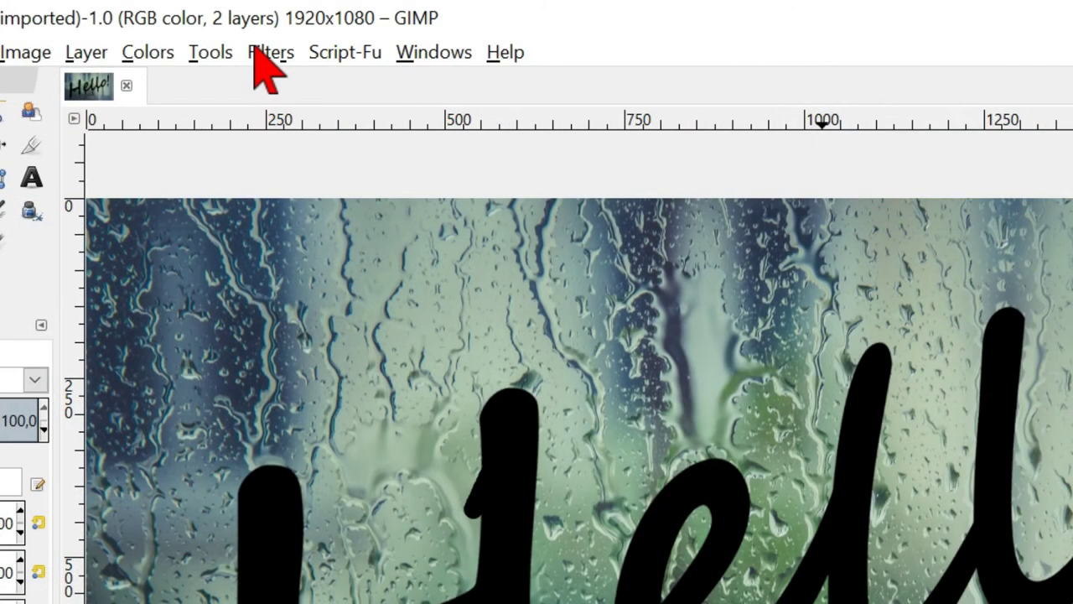
Apply IWarp with reset settings to the merged rain-on-glass layer carrying the dripping Hello! lettering.
click(257, 50)
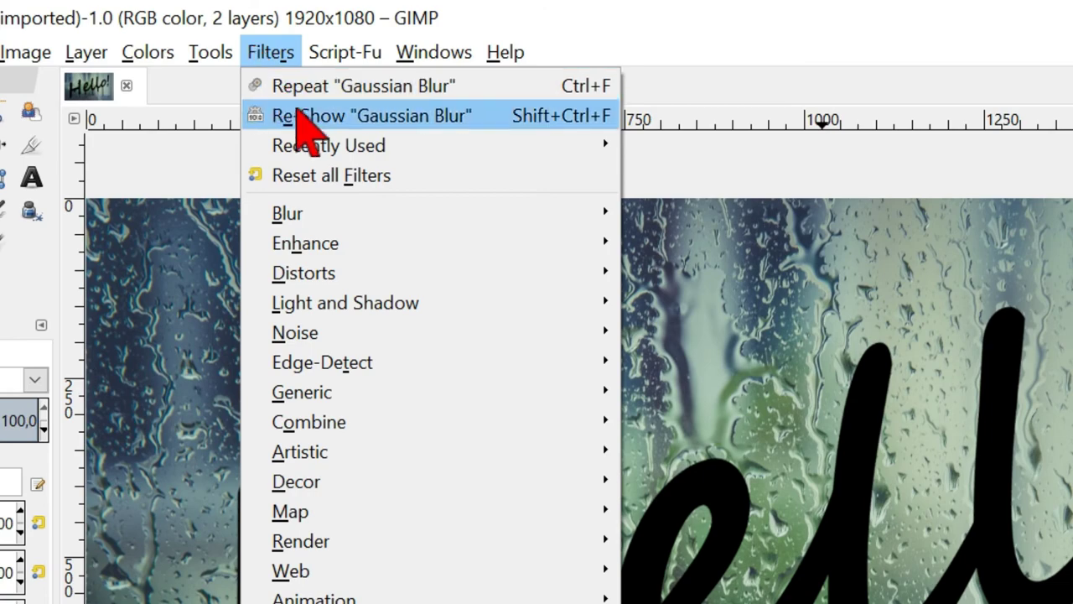
mouse_move(546, 287)
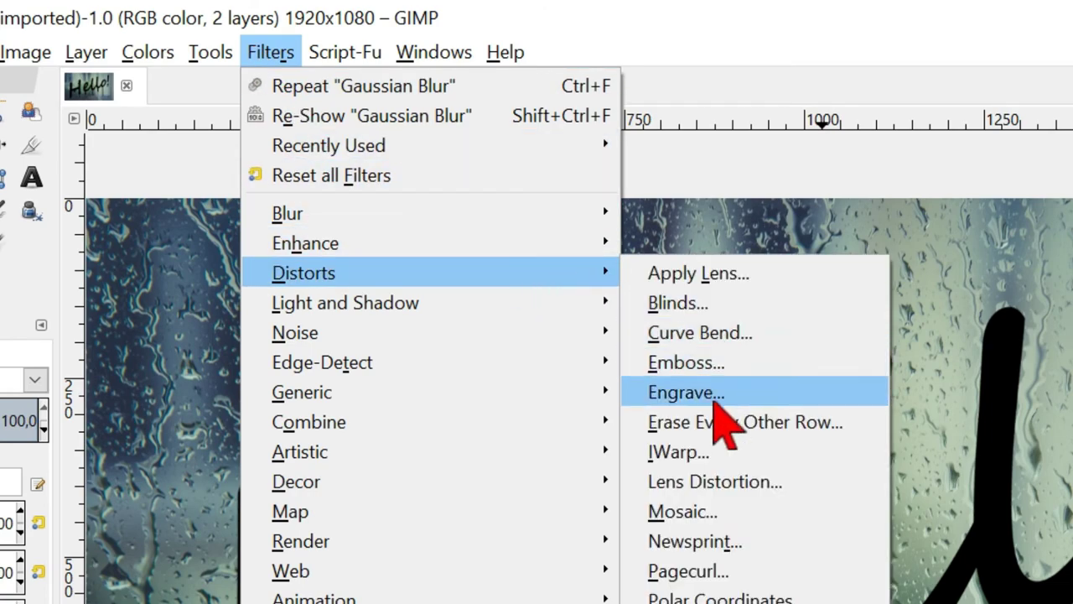
click(721, 454)
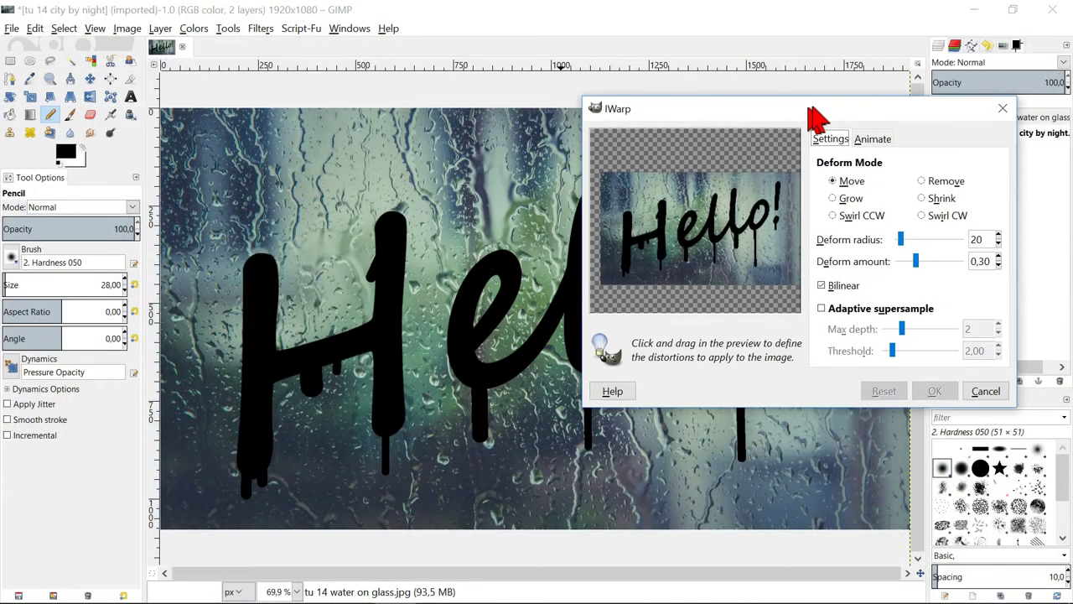
drag(816, 115, 863, 25)
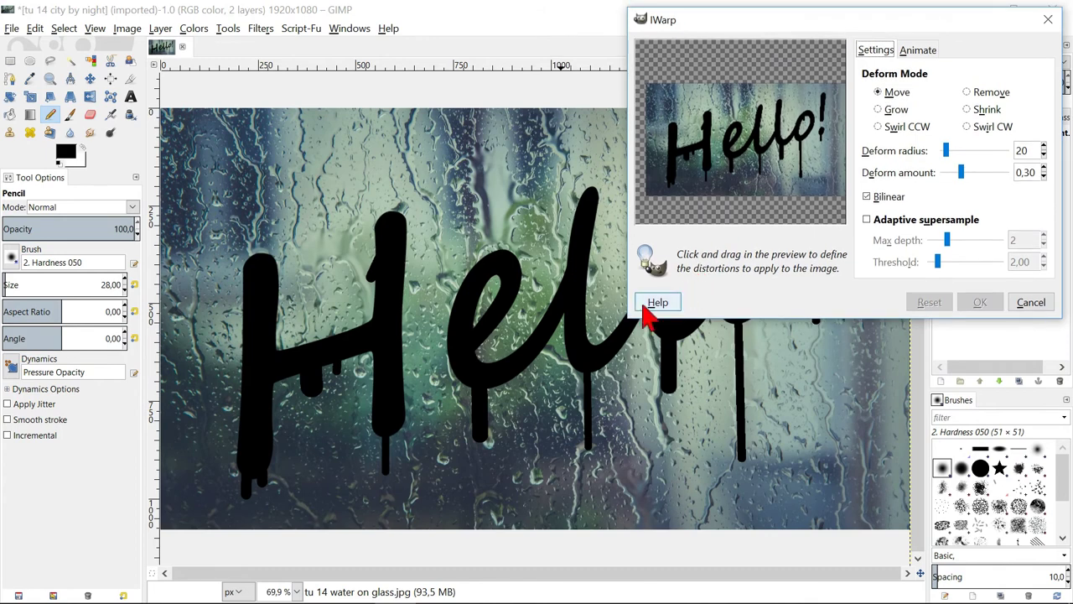
drag(629, 318, 17, 595)
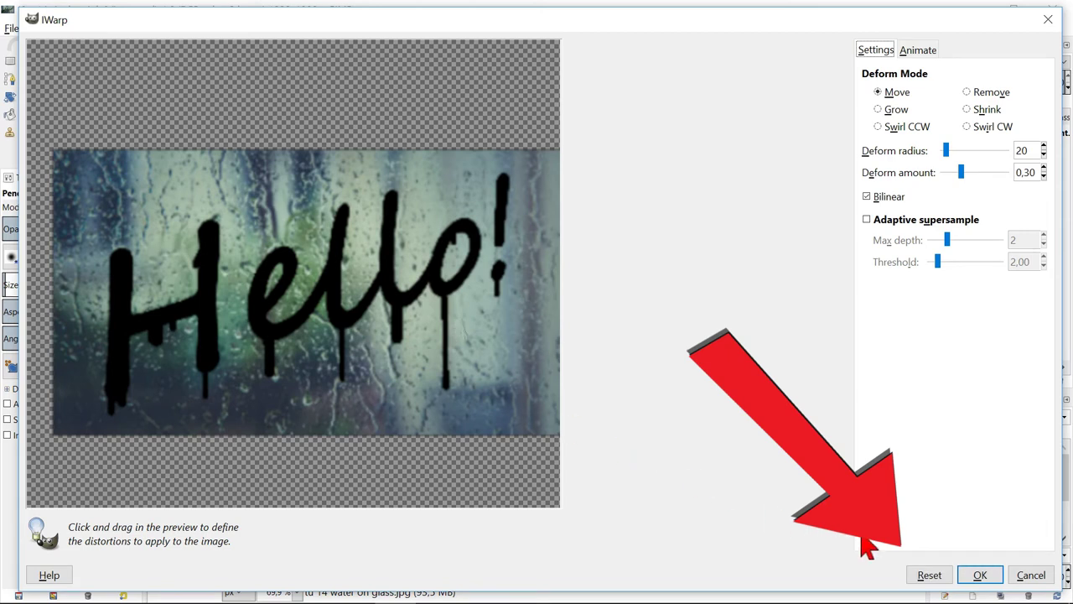
click(927, 577)
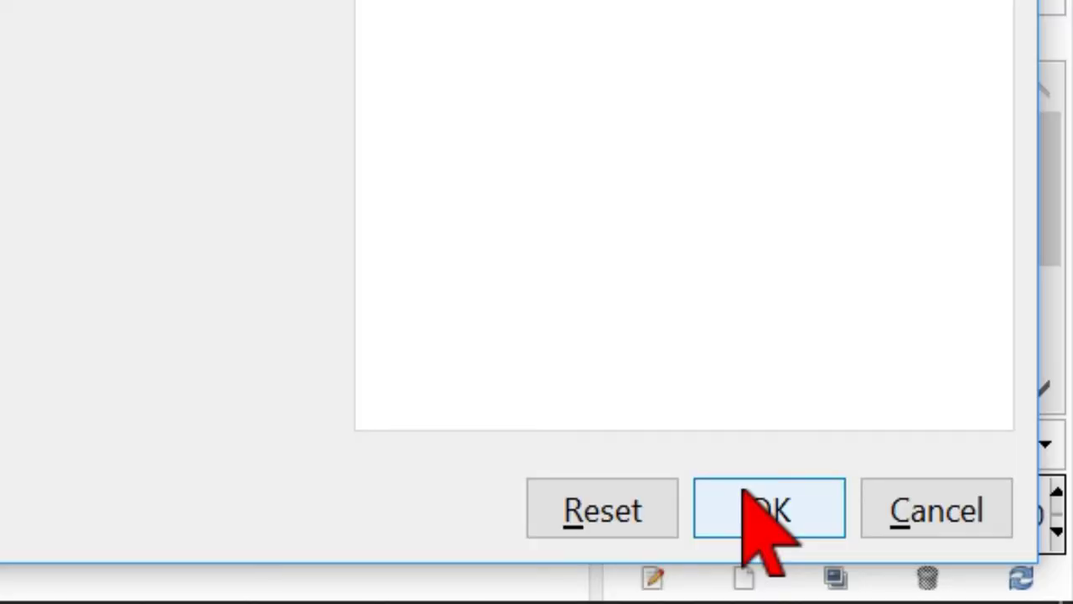
click(744, 507)
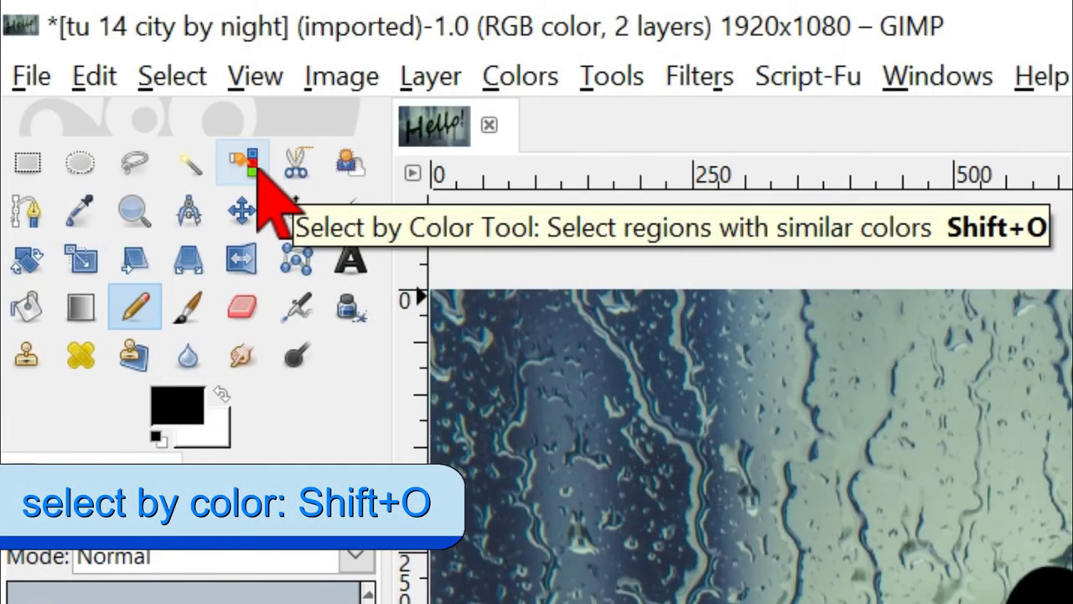
Select the black Hello! letters by colour and delete them from the glass layer.
click(248, 163)
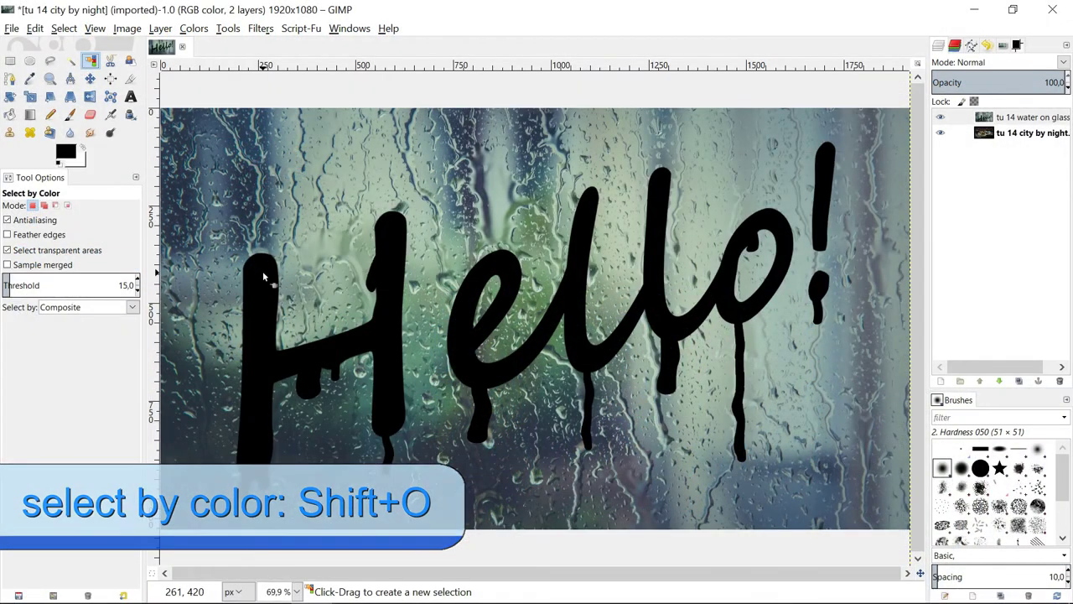
click(262, 271)
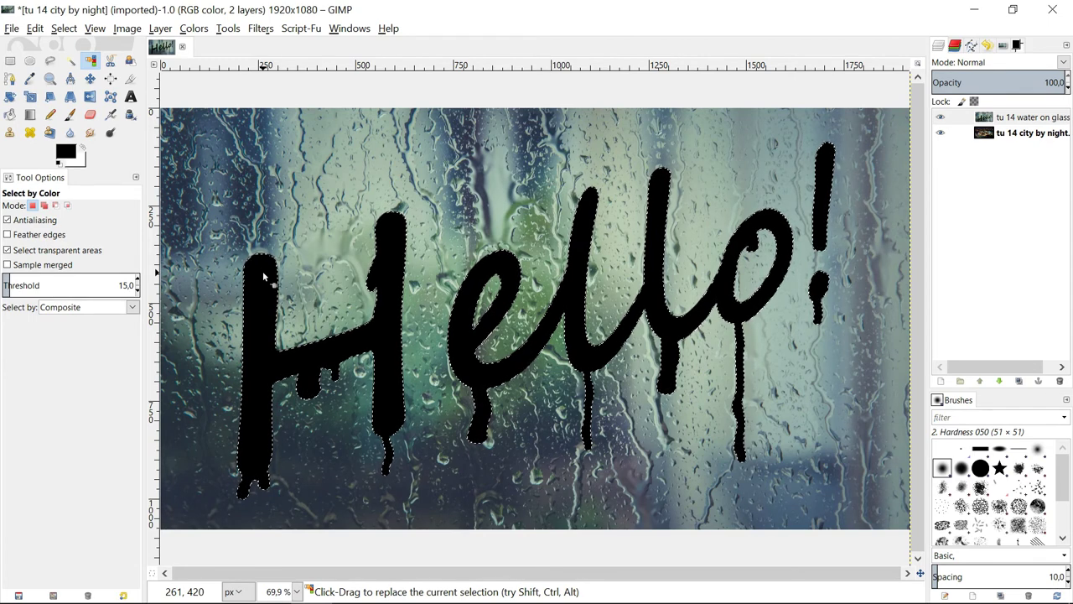
key(Delete)
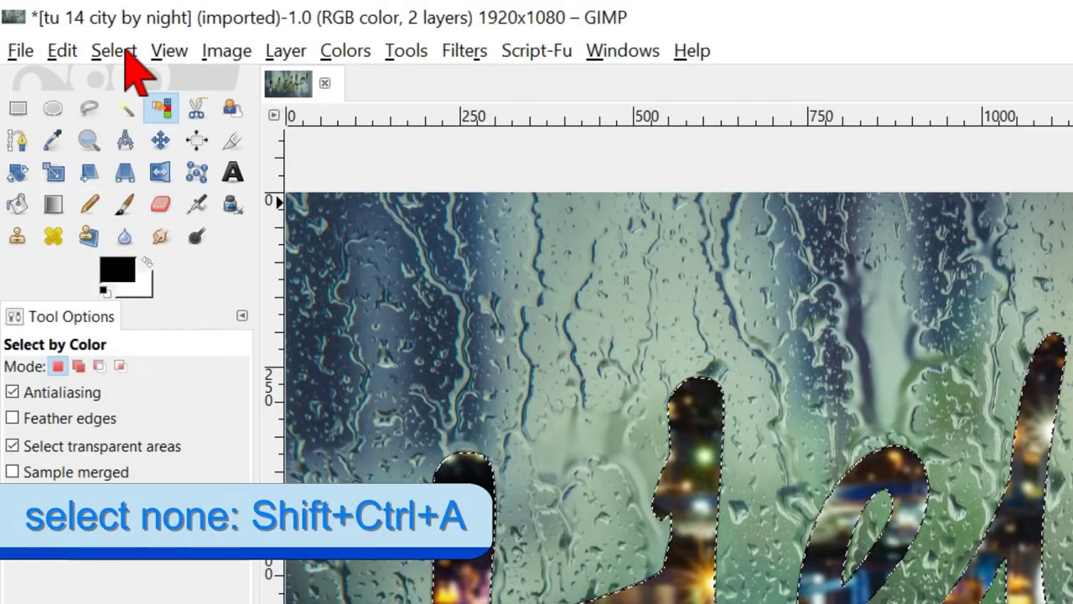
click(124, 52)
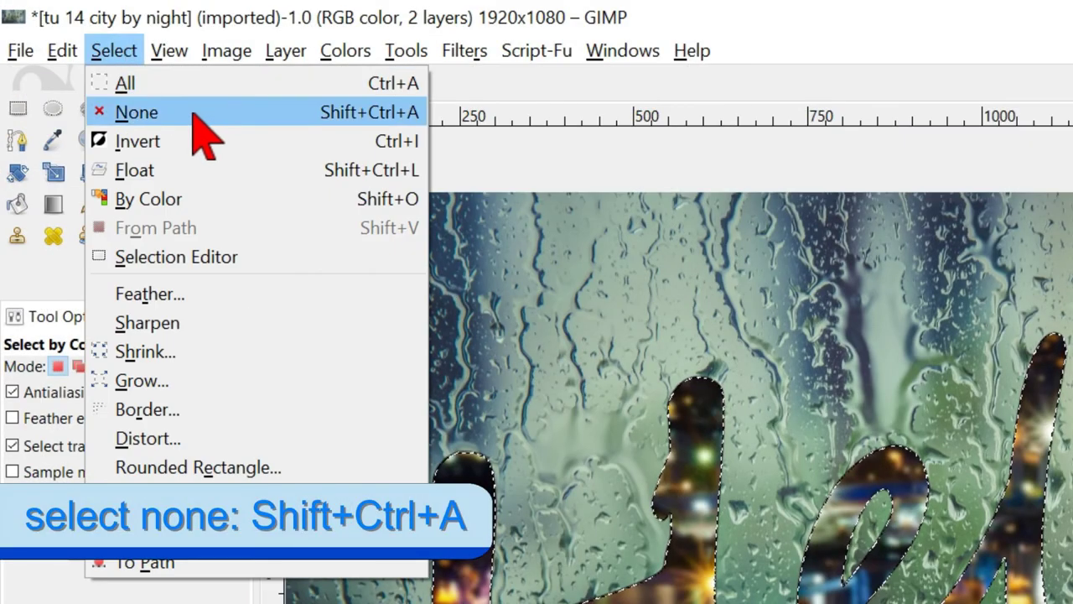
Clear the selection and duplicate the city by night layer.
click(192, 109)
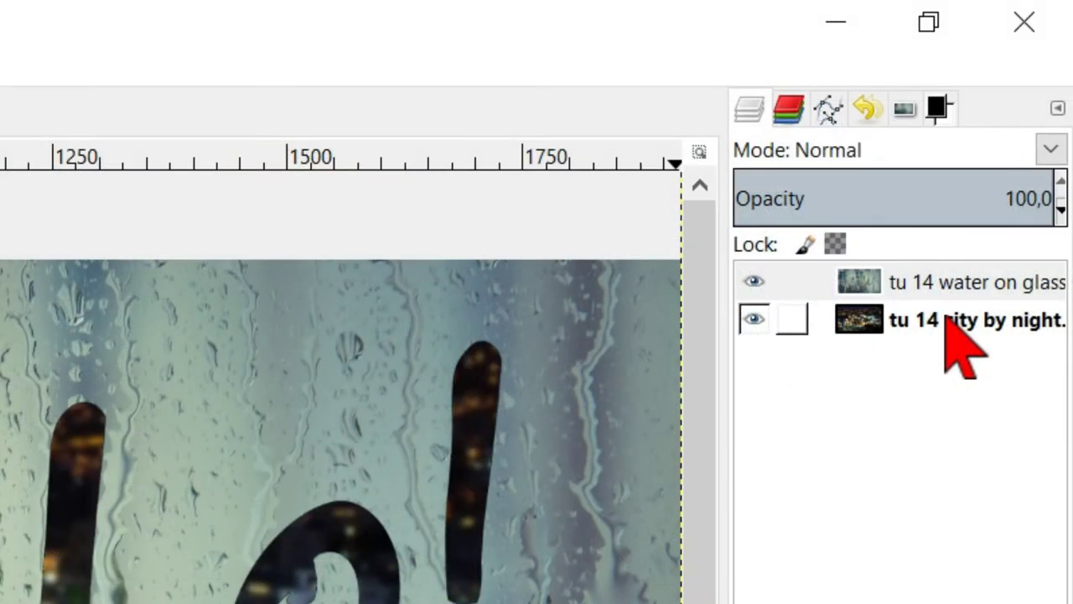
click(956, 322)
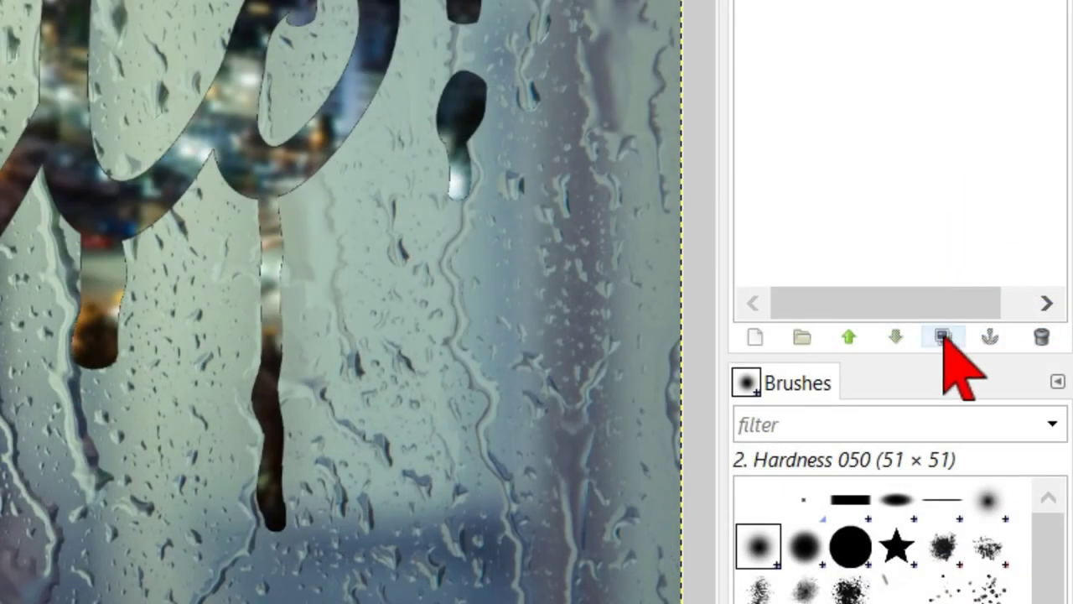
click(943, 336)
Place the city copy above water on glass and set its mode to Soft light.
click(935, 266)
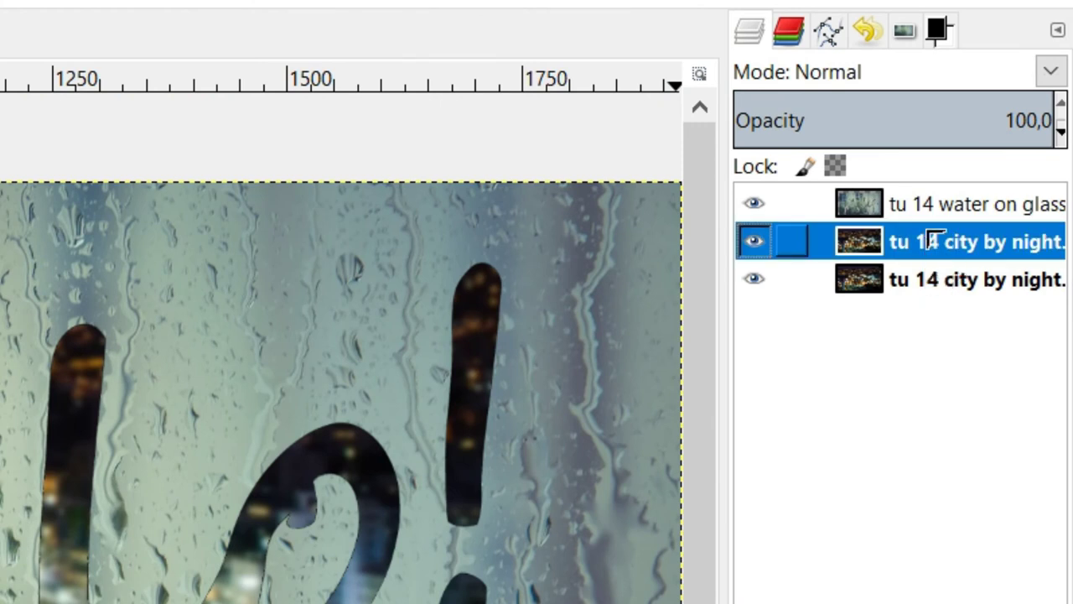
drag(927, 242, 928, 203)
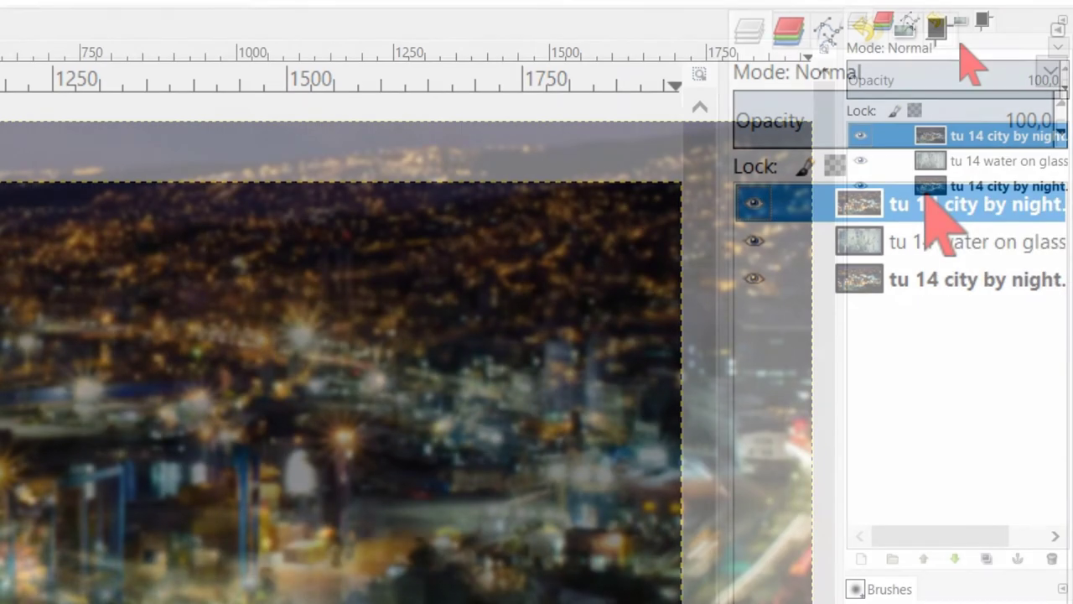
click(901, 73)
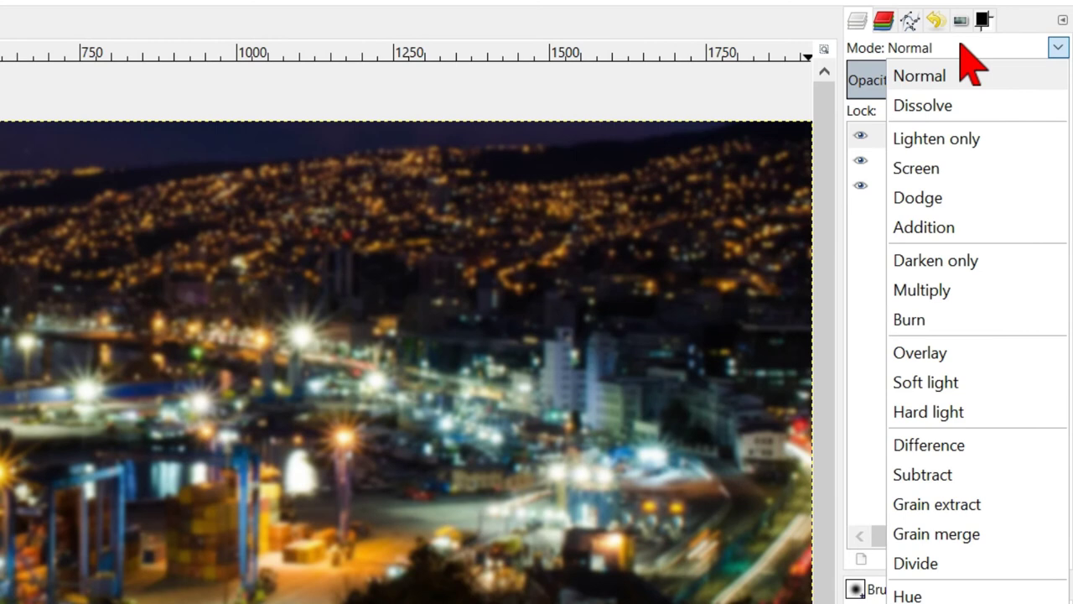
click(926, 382)
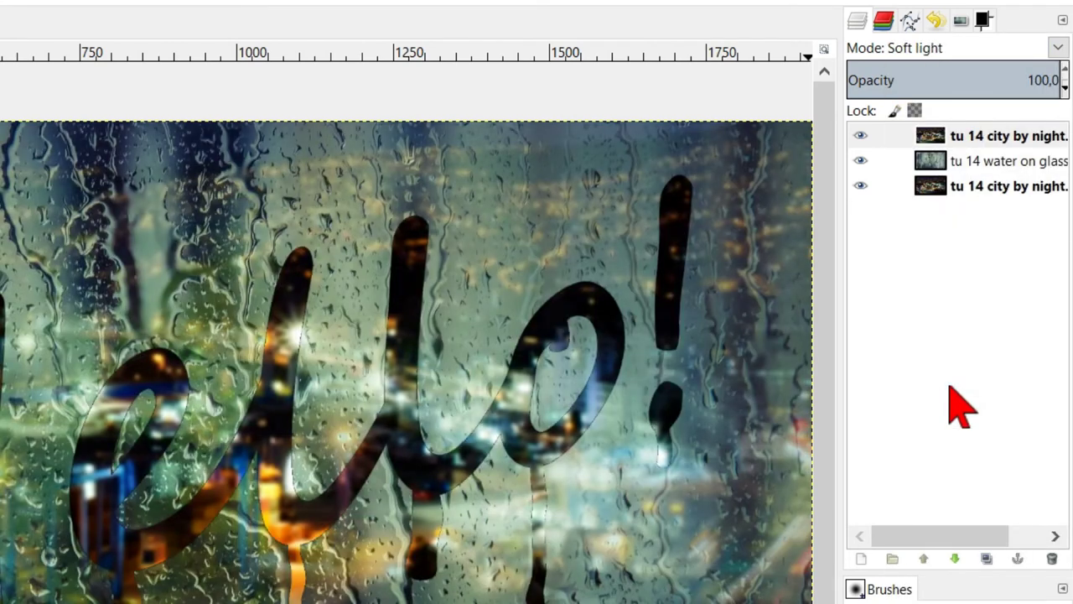
click(975, 160)
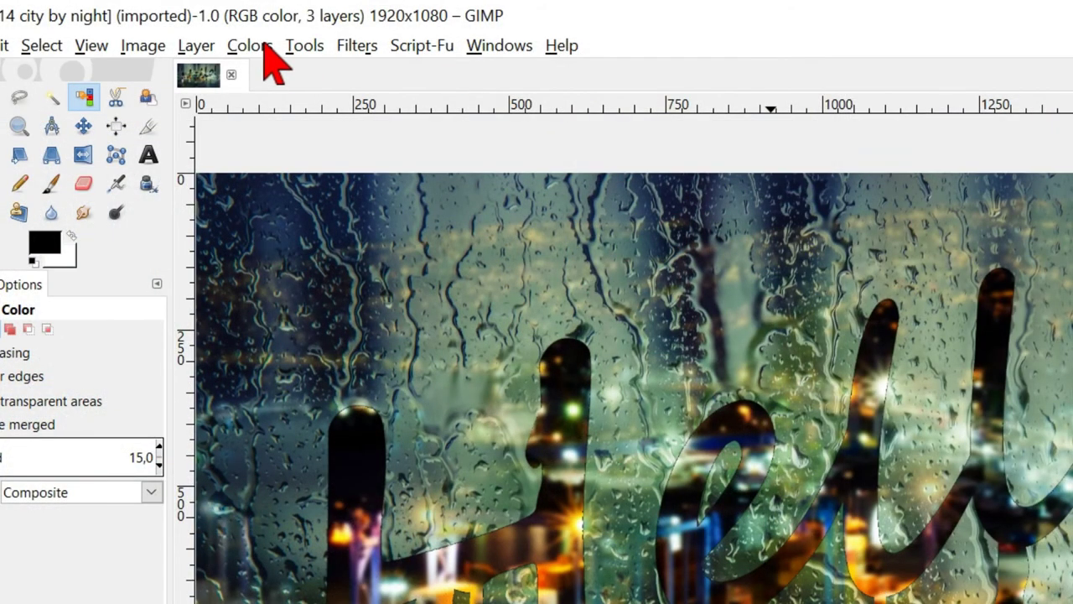
Raise the water on glass layer's brightness to 90 with Brightness-Contrast.
click(273, 52)
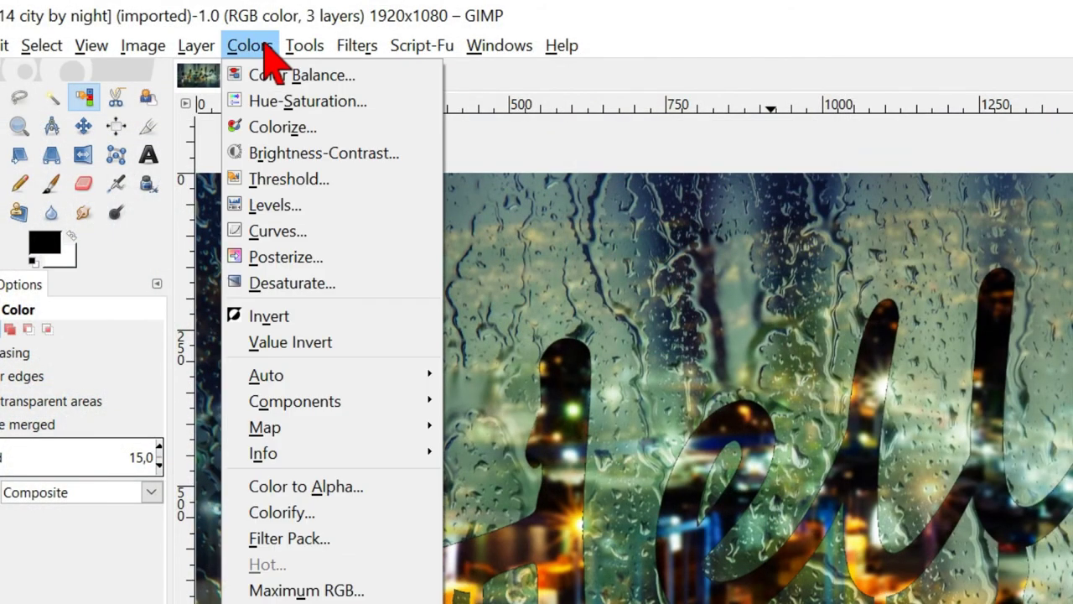
click(310, 155)
drag(177, 431, 216, 448)
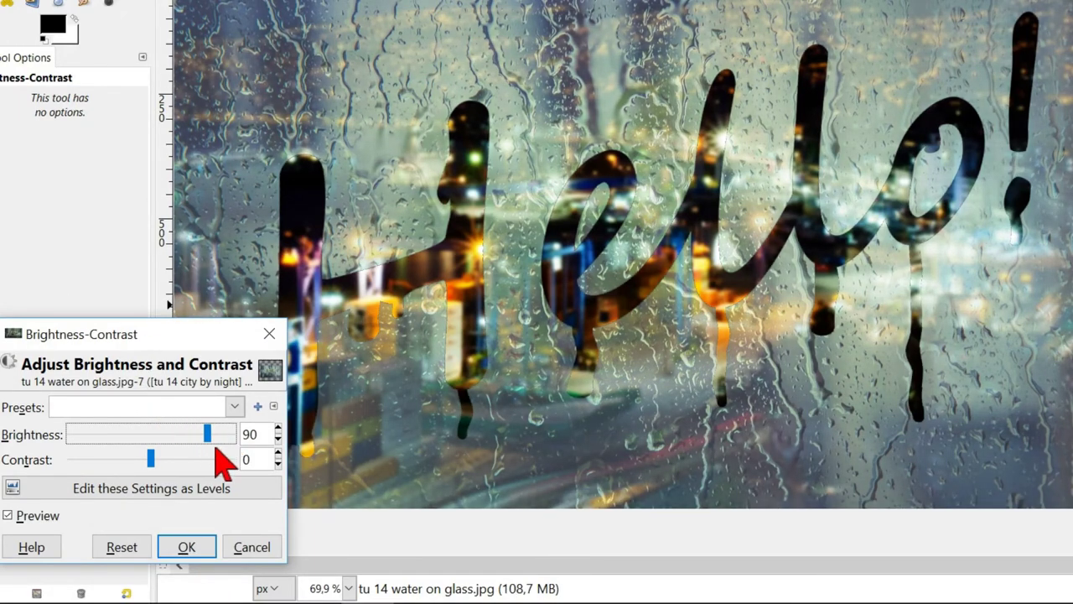
click(186, 547)
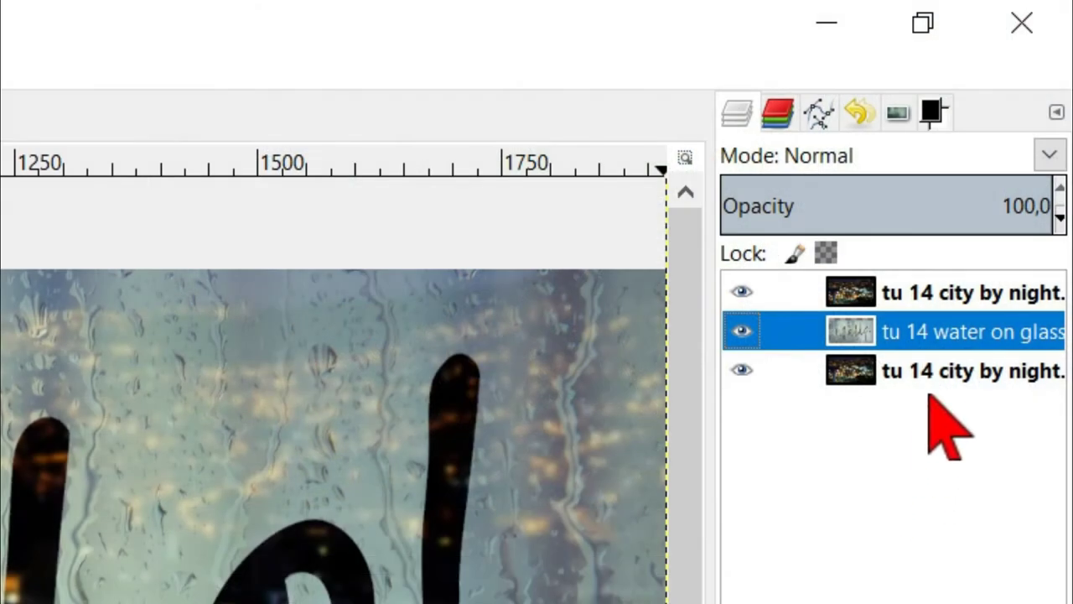
Darken the bottom city by night layer by pulling the Curves midpoint below the diagonal.
click(951, 376)
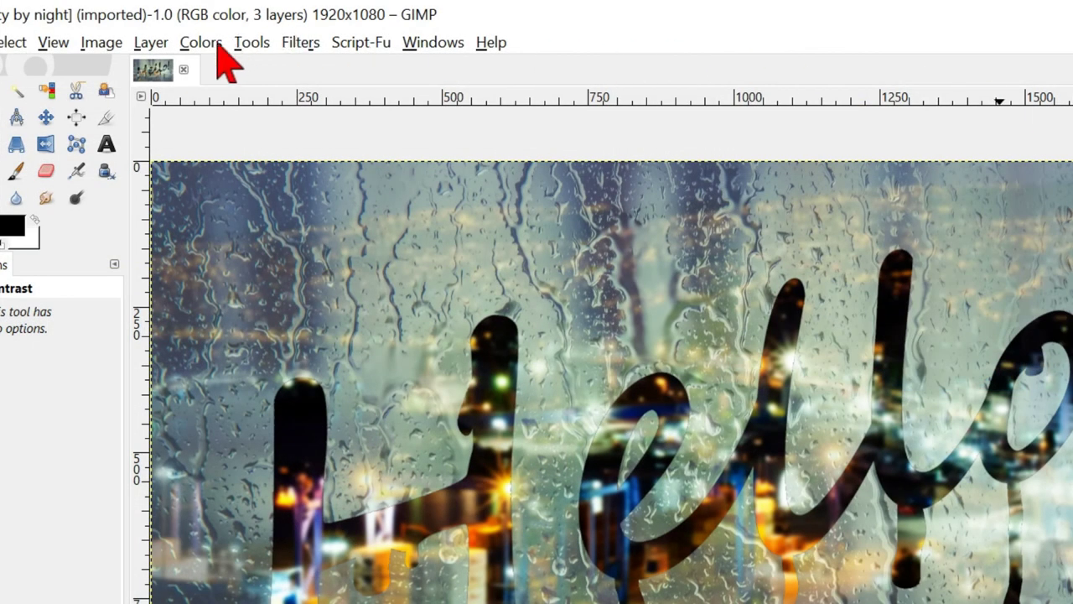
click(206, 46)
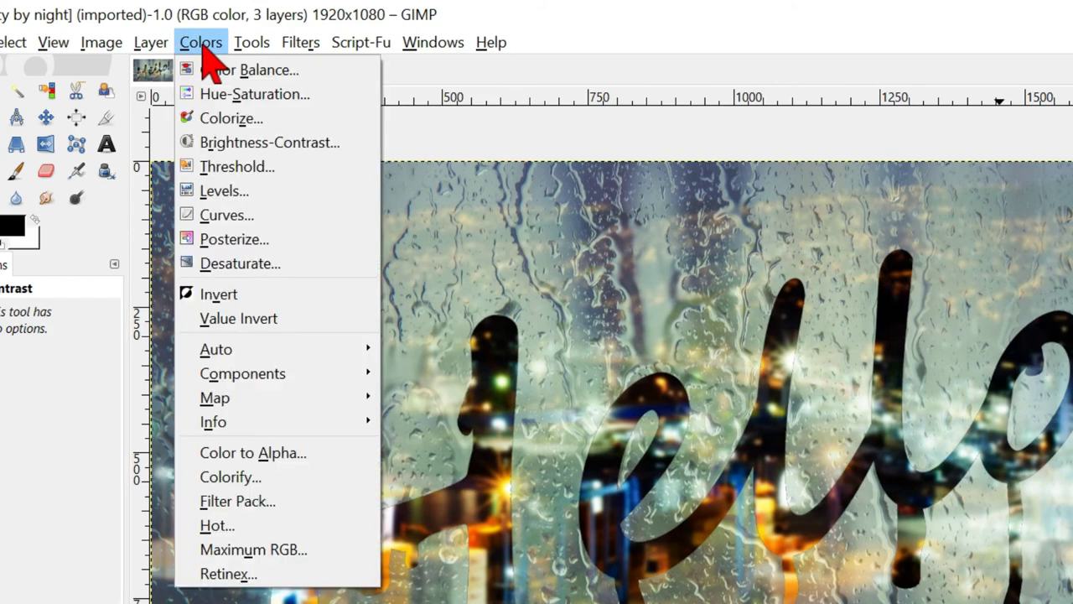
click(243, 214)
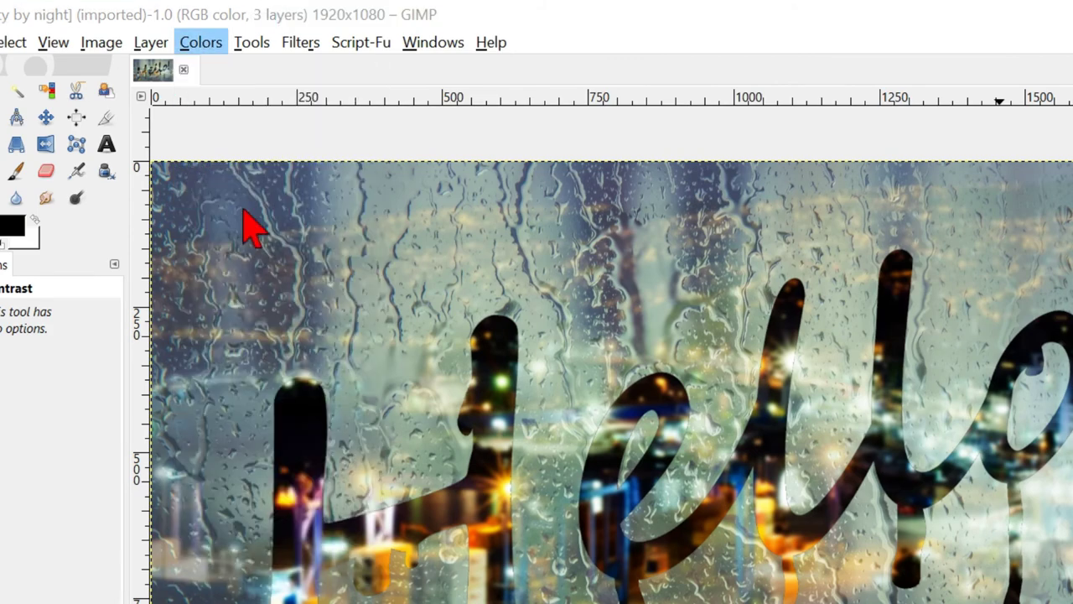
drag(187, 191, 214, 252)
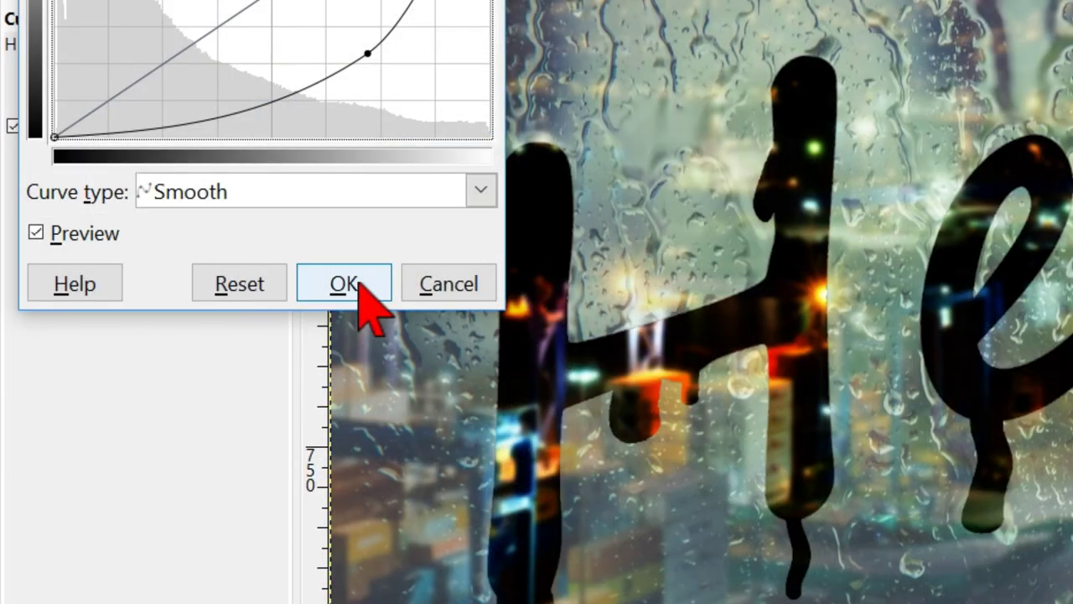
click(358, 283)
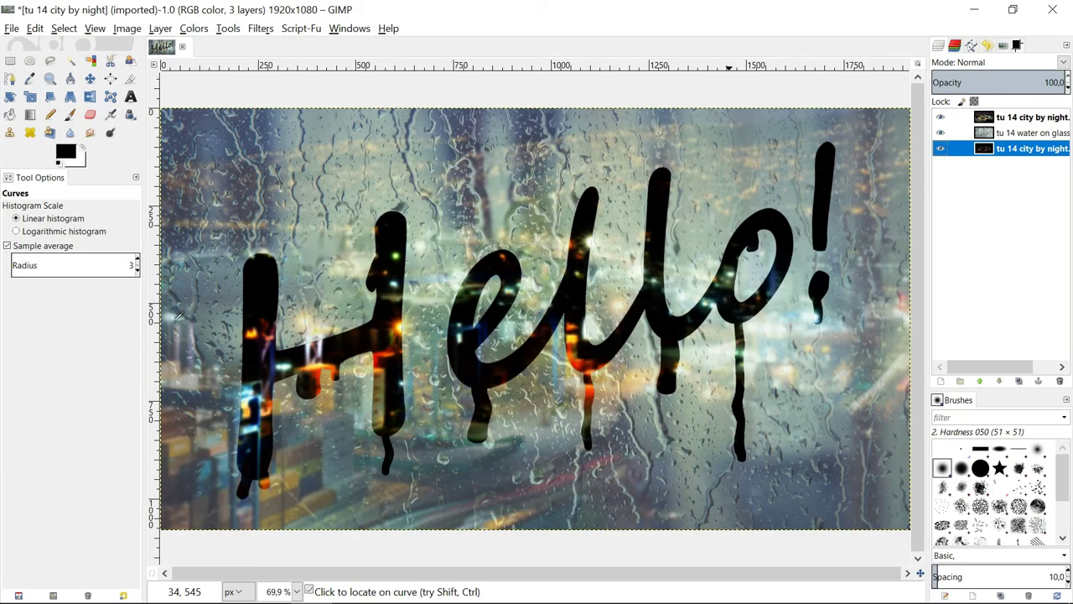